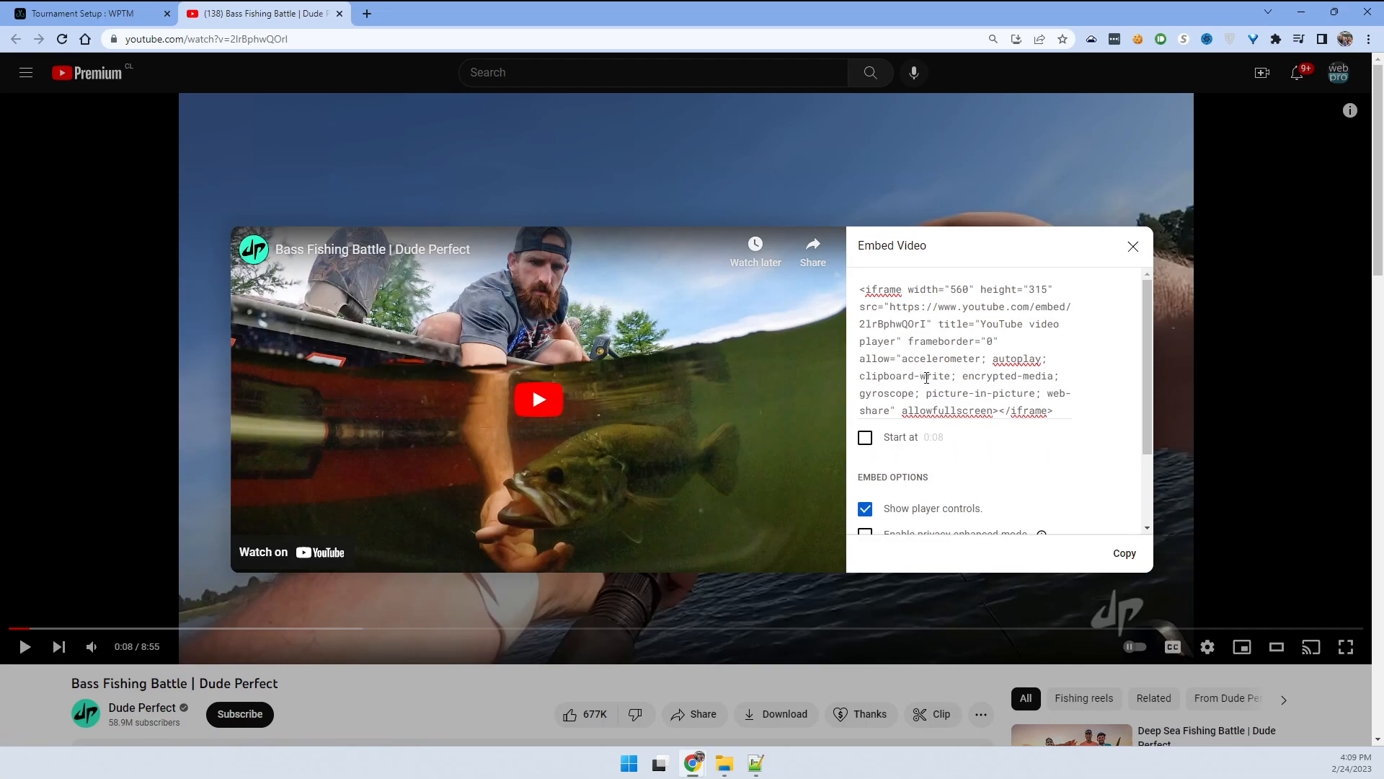
- Copy the complete iframe embed code of the Bass Fishing Battle video
scroll(984, 485, "down", 2)
scroll(899, 442, "up", 2)
left_click_drag(861, 289, 1054, 444)
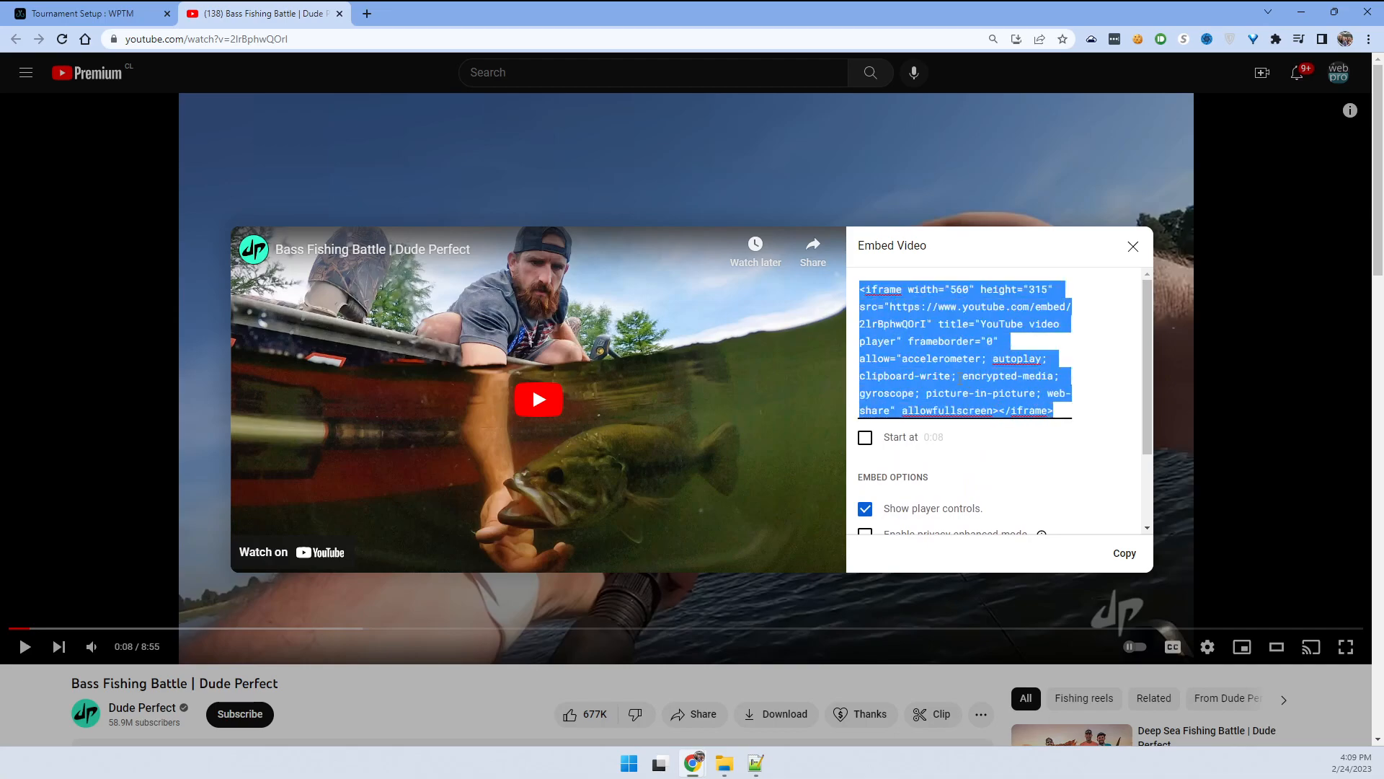
right_click(944, 371)
left_click(979, 426)
- Switch to the Tournament Setup page, open About the Tournament for editing and review the Text + Image component through its closing sentence
left_click(108, 13)
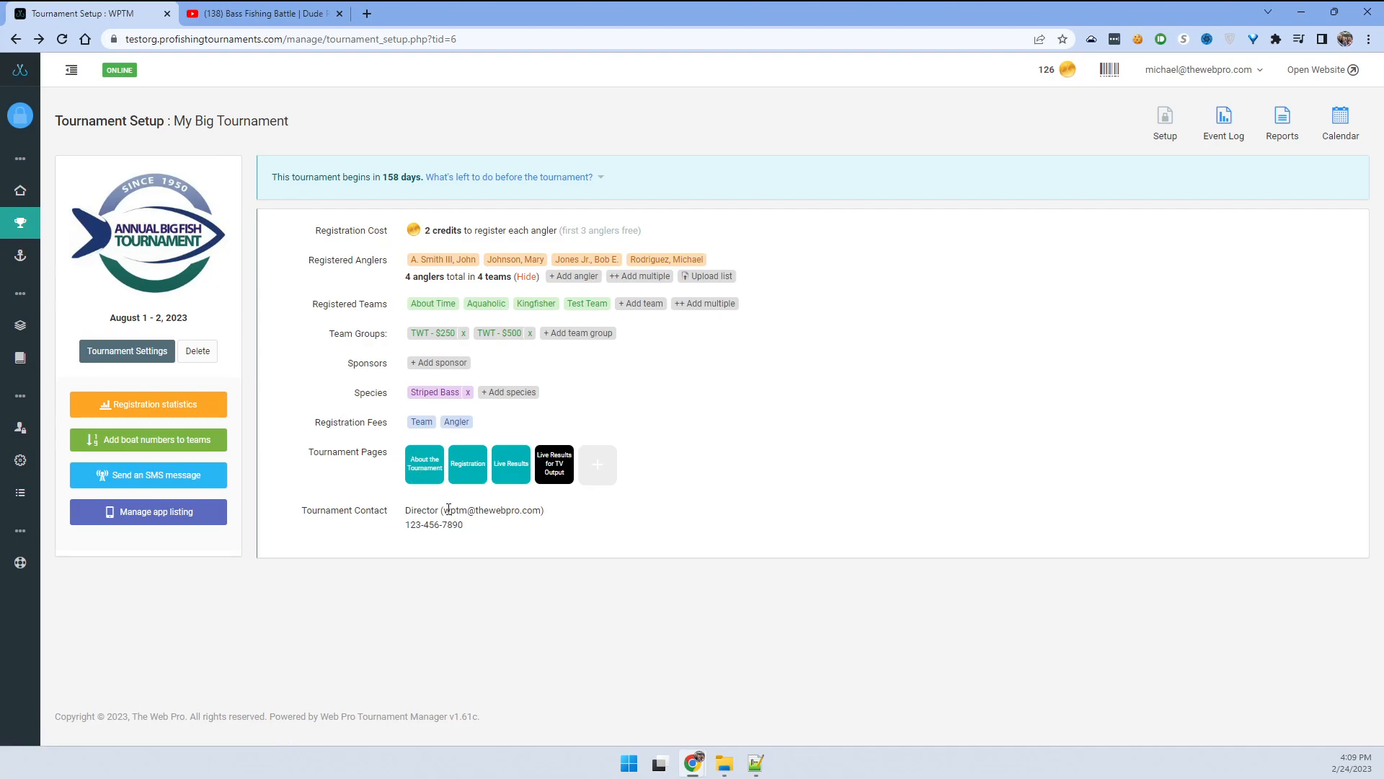
left_click(425, 470)
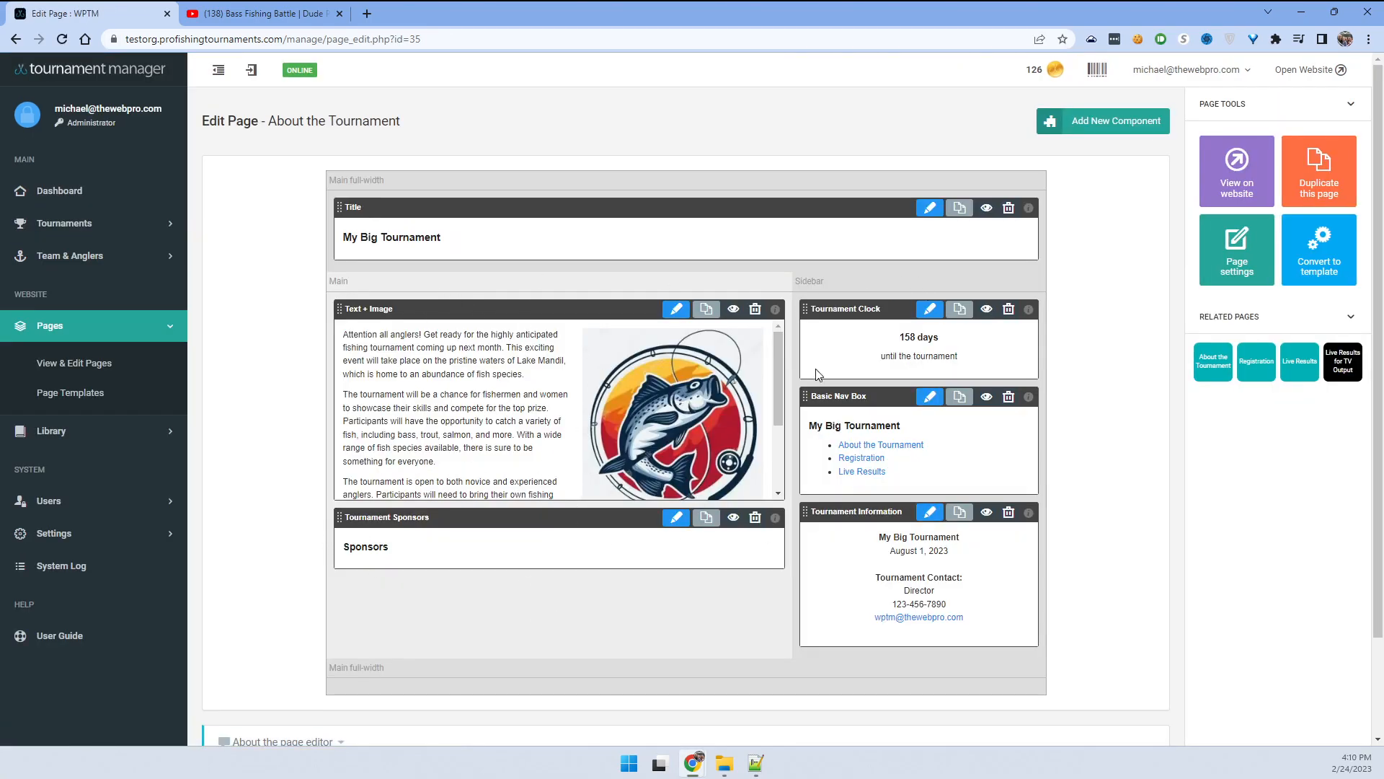
left_click_drag(776, 365, 776, 453)
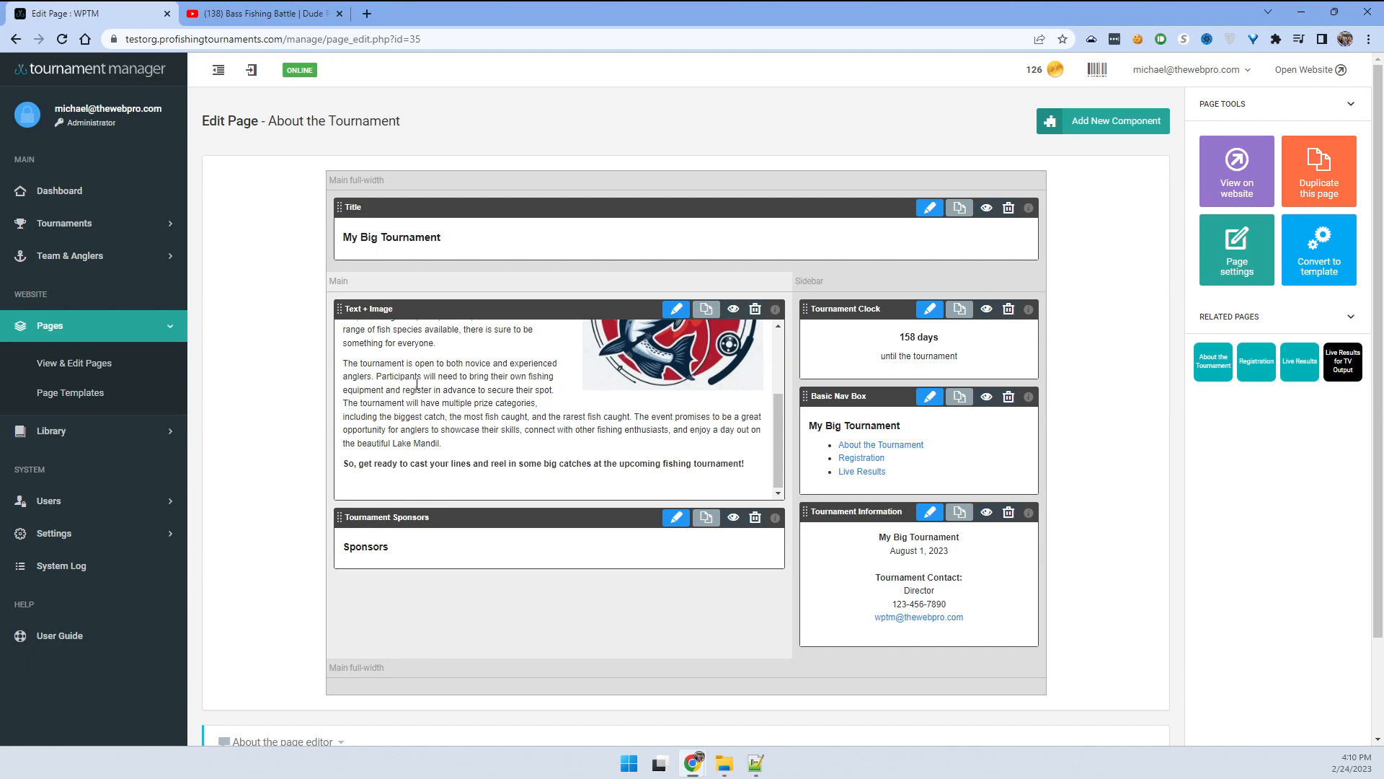
left_click_drag(371, 464, 472, 465)
left_click(521, 470)
- Open the Text + Image component for editing and add an empty paragraph after the closing bold sentence
left_click(676, 310)
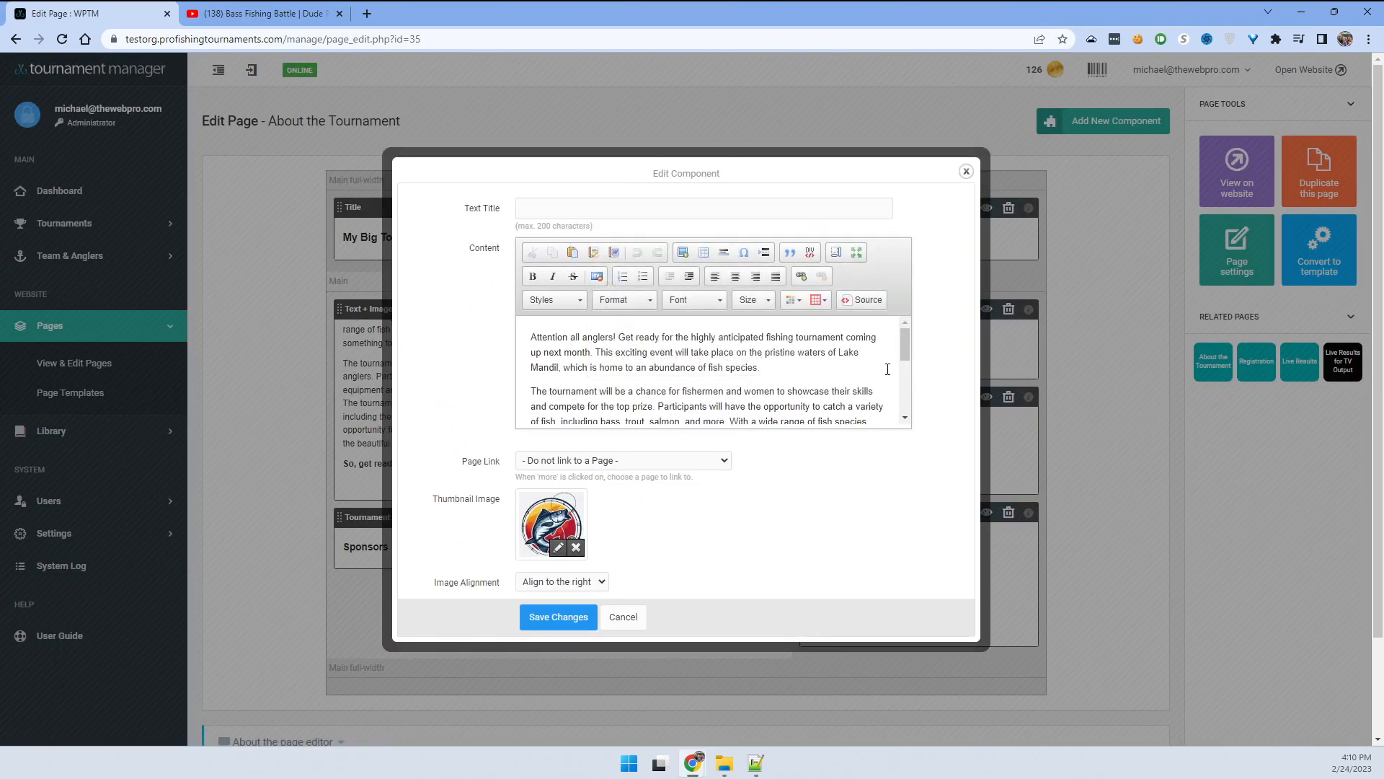
left_click_drag(906, 351, 909, 402)
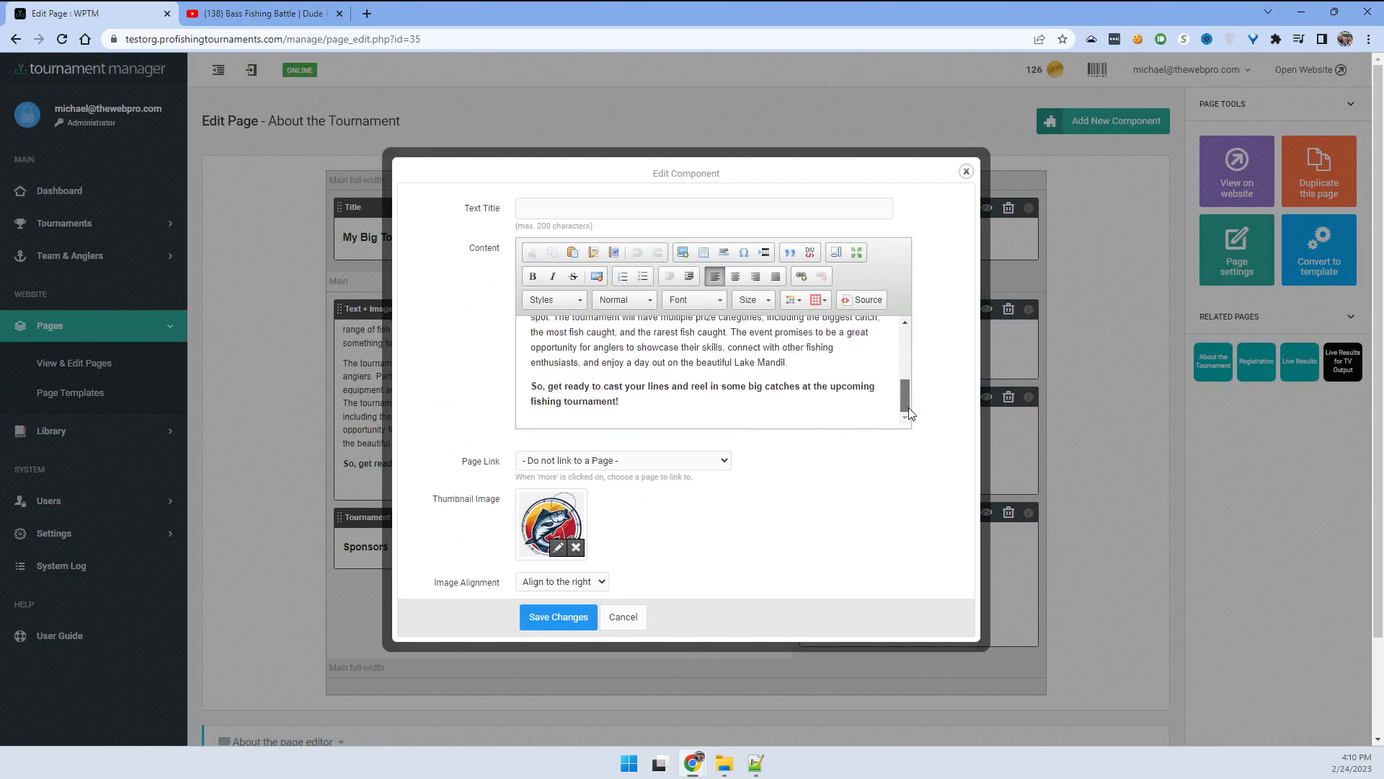
left_click(641, 407)
key("Return")
key("Return")
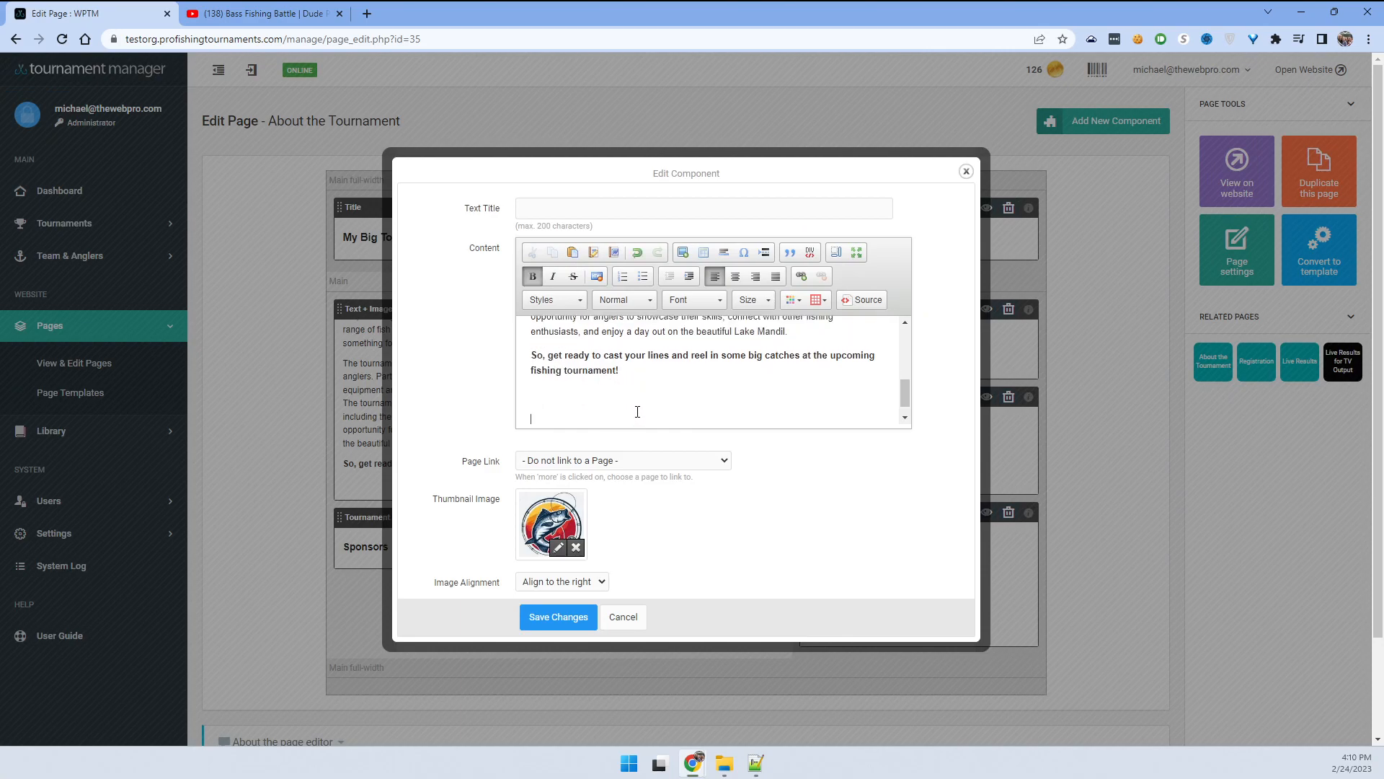
key("BackSpace")
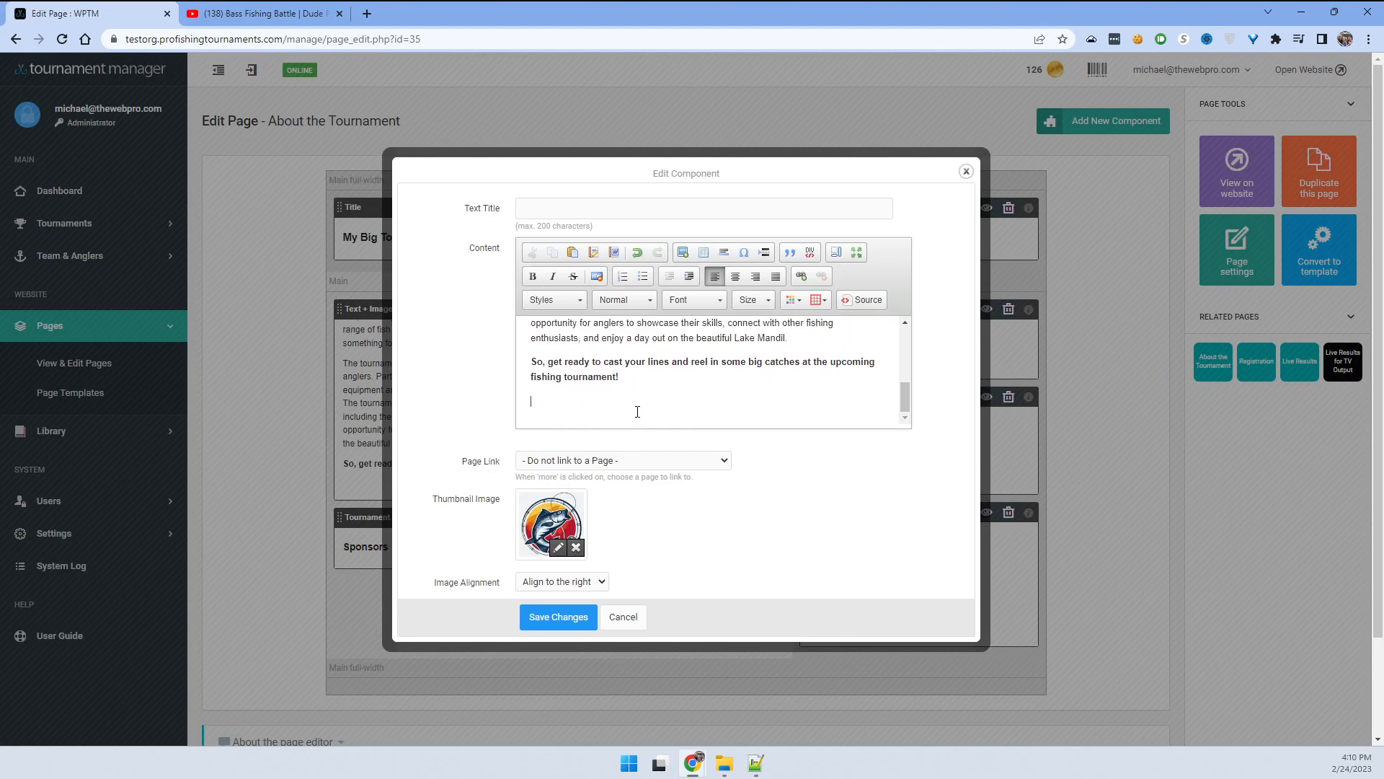
- Paste the video embed code on a new line at the end of the content's HTML source
left_click(861, 306)
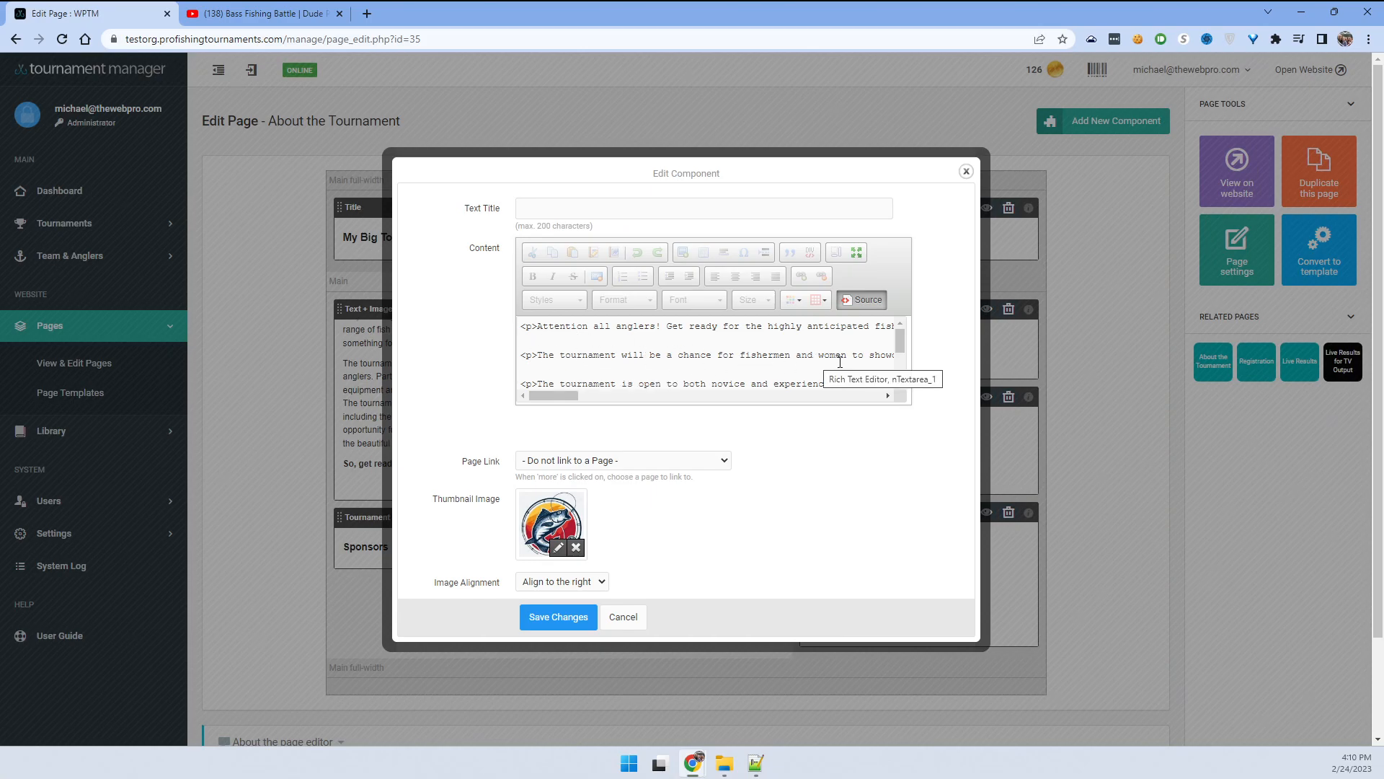
left_click_drag(900, 341, 901, 384)
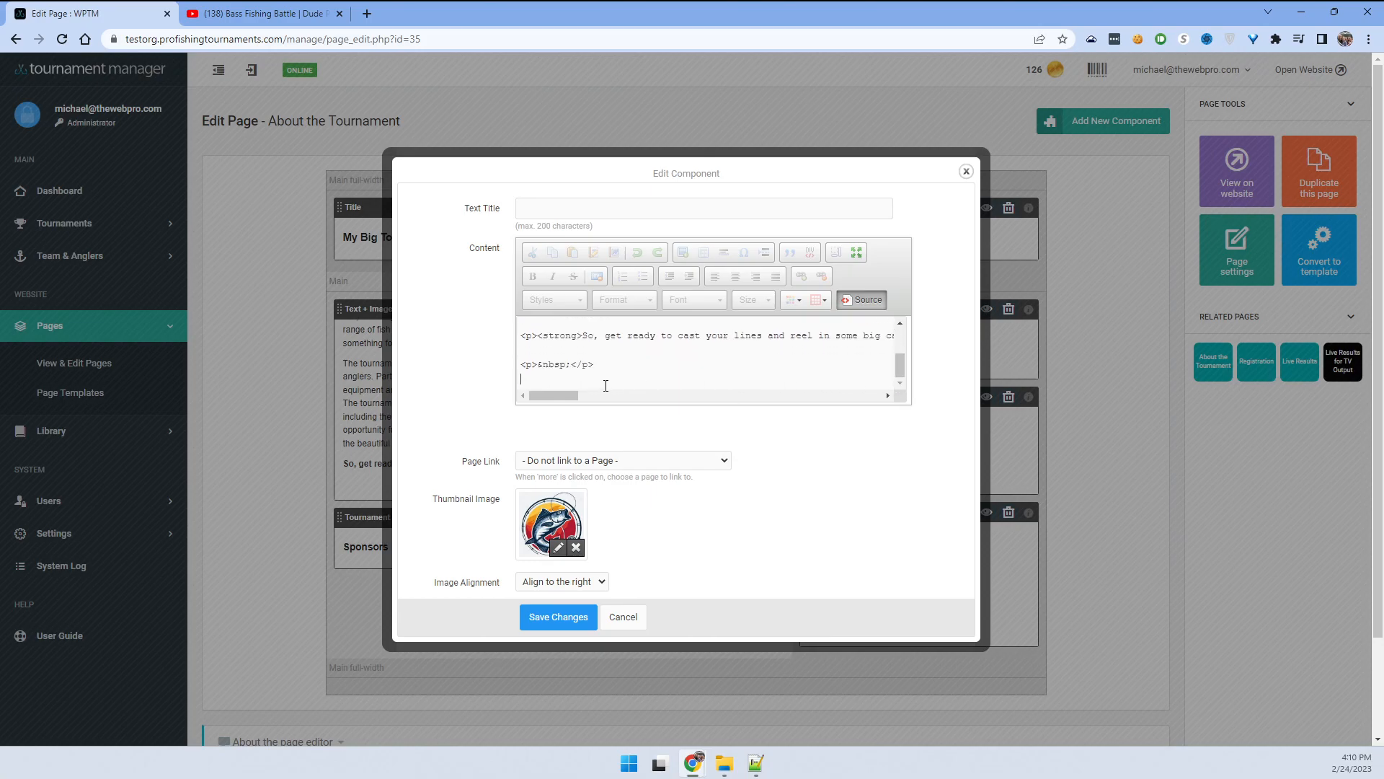
key("Return")
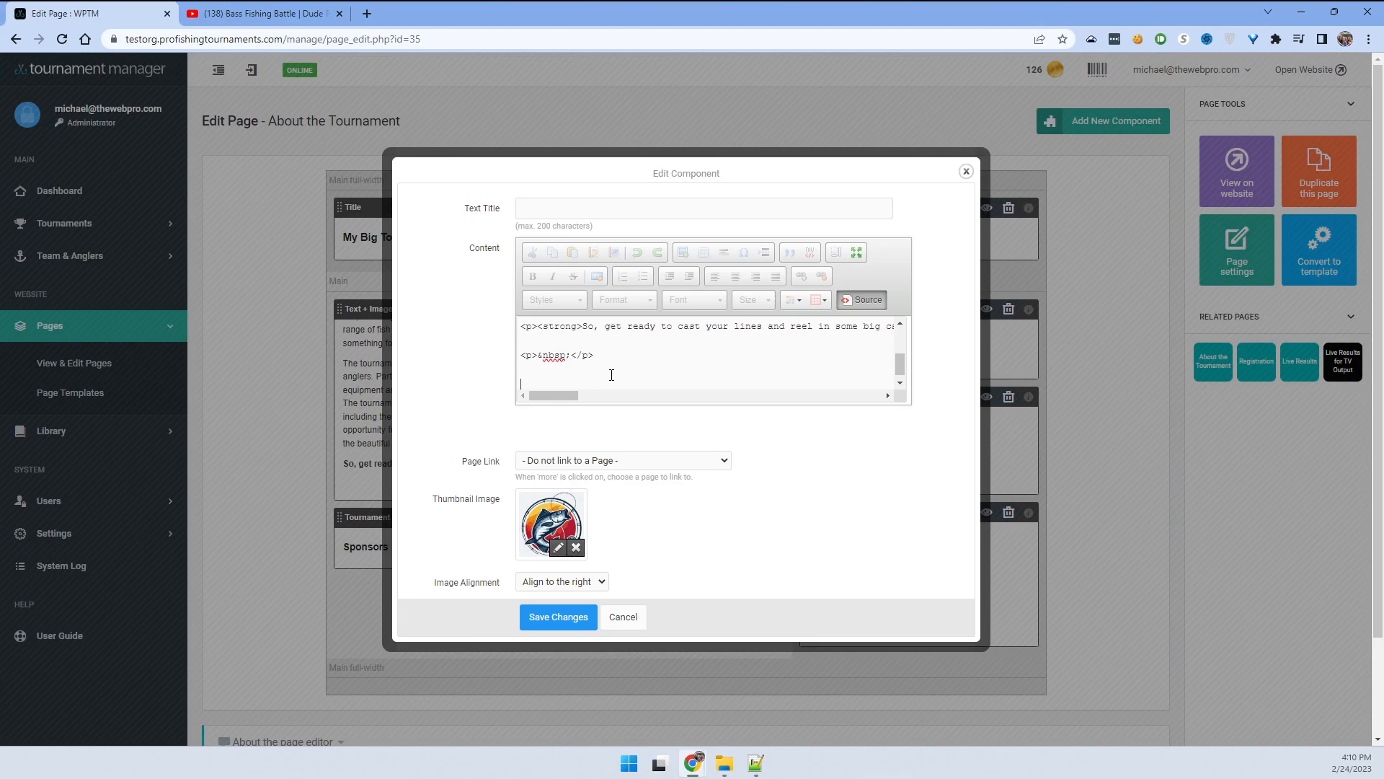
key("ctrl+v")
left_click_drag(696, 395, 538, 406)
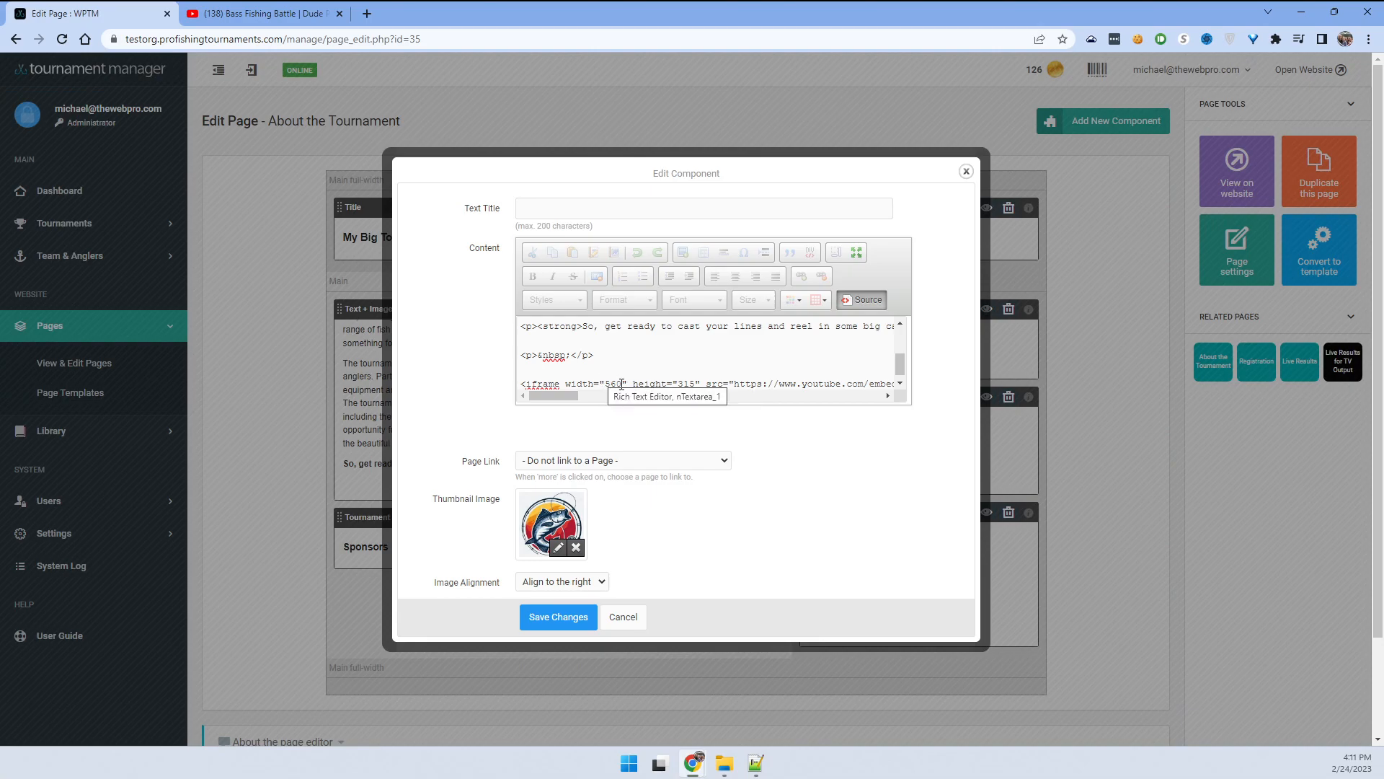
- Set the iframe width to 100% in the HTML source and save the Text + Image component
left_click_drag(623, 383, 608, 384)
type("100%")
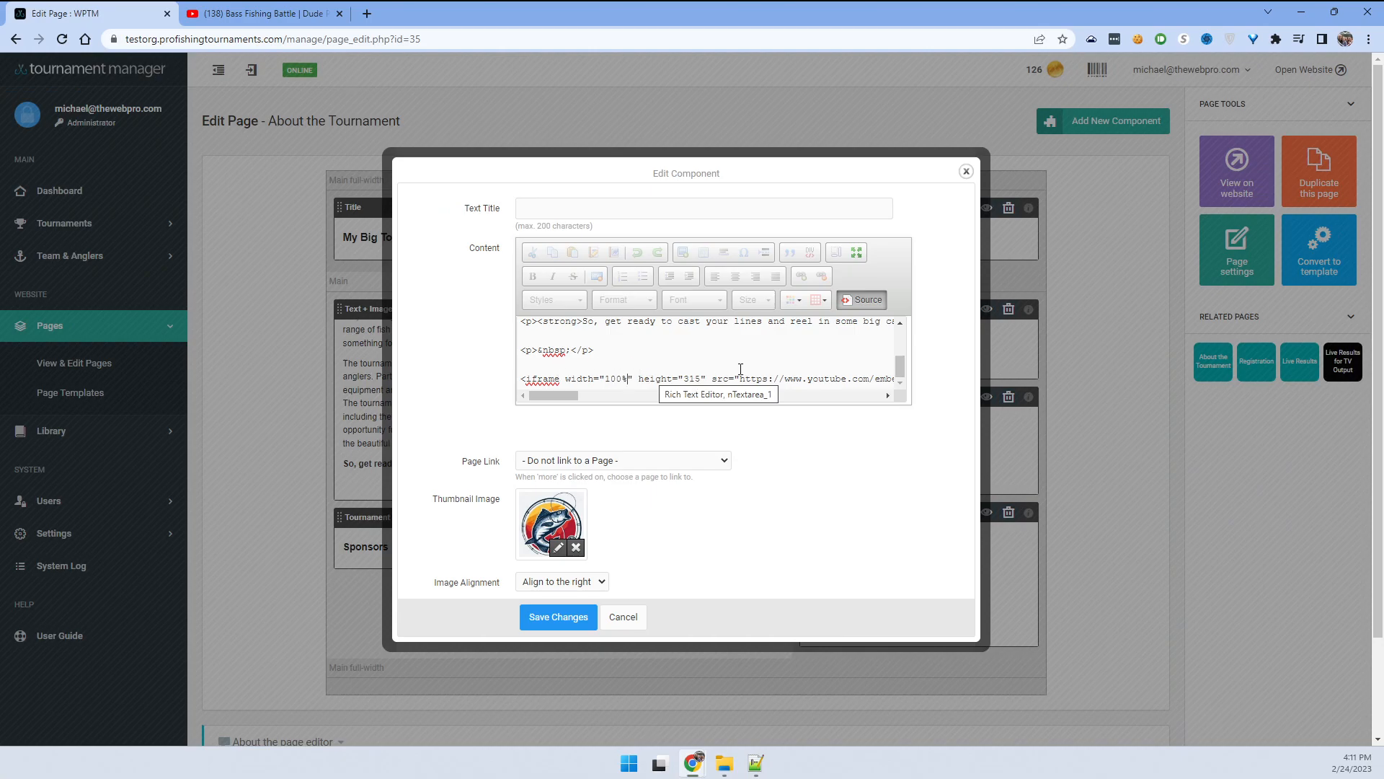
left_click(558, 617)
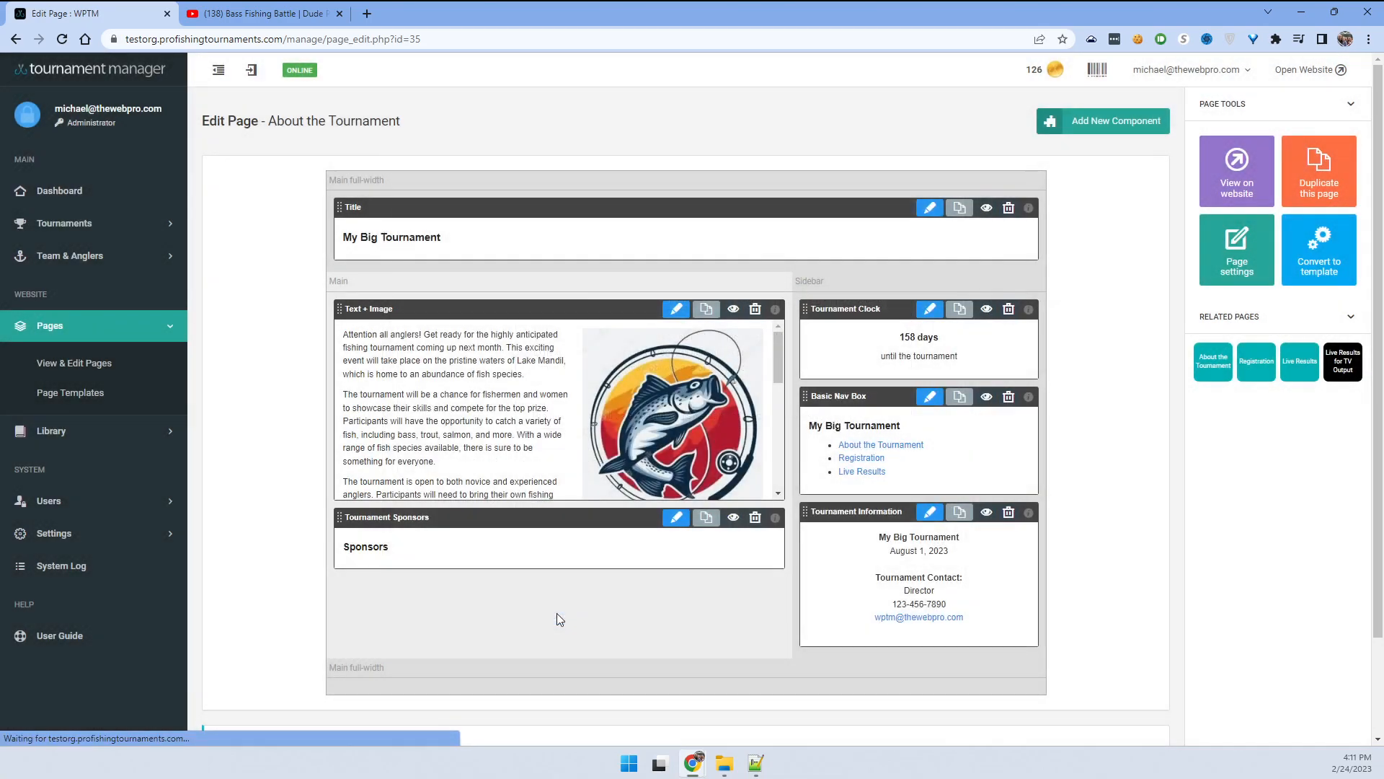
mouse_move(777, 355)
left_mouse_down()
mouse_move(777, 457)
mouse_move(793, 344)
left_mouse_up()
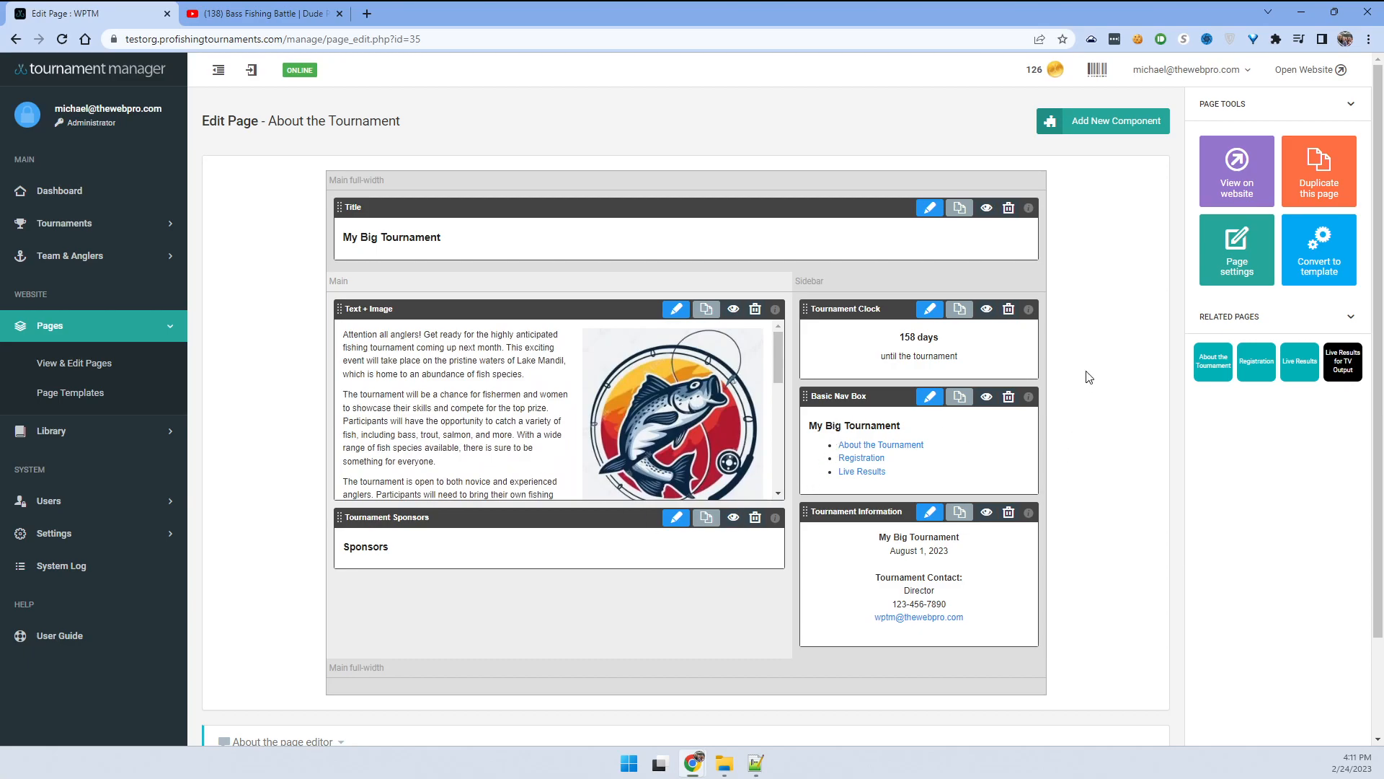
- Add a Script Box component to the Main area of the page
left_click(1095, 124)
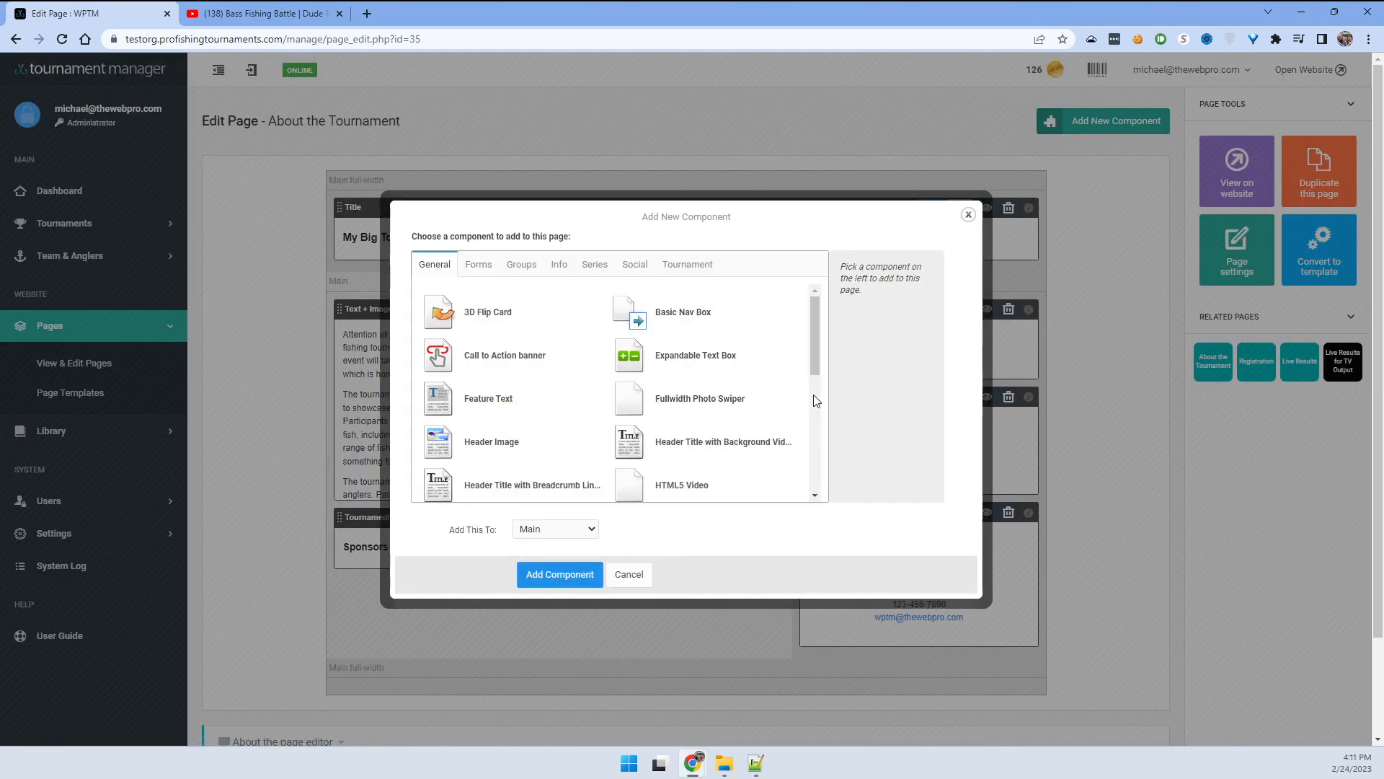
left_click_drag(816, 331, 810, 419)
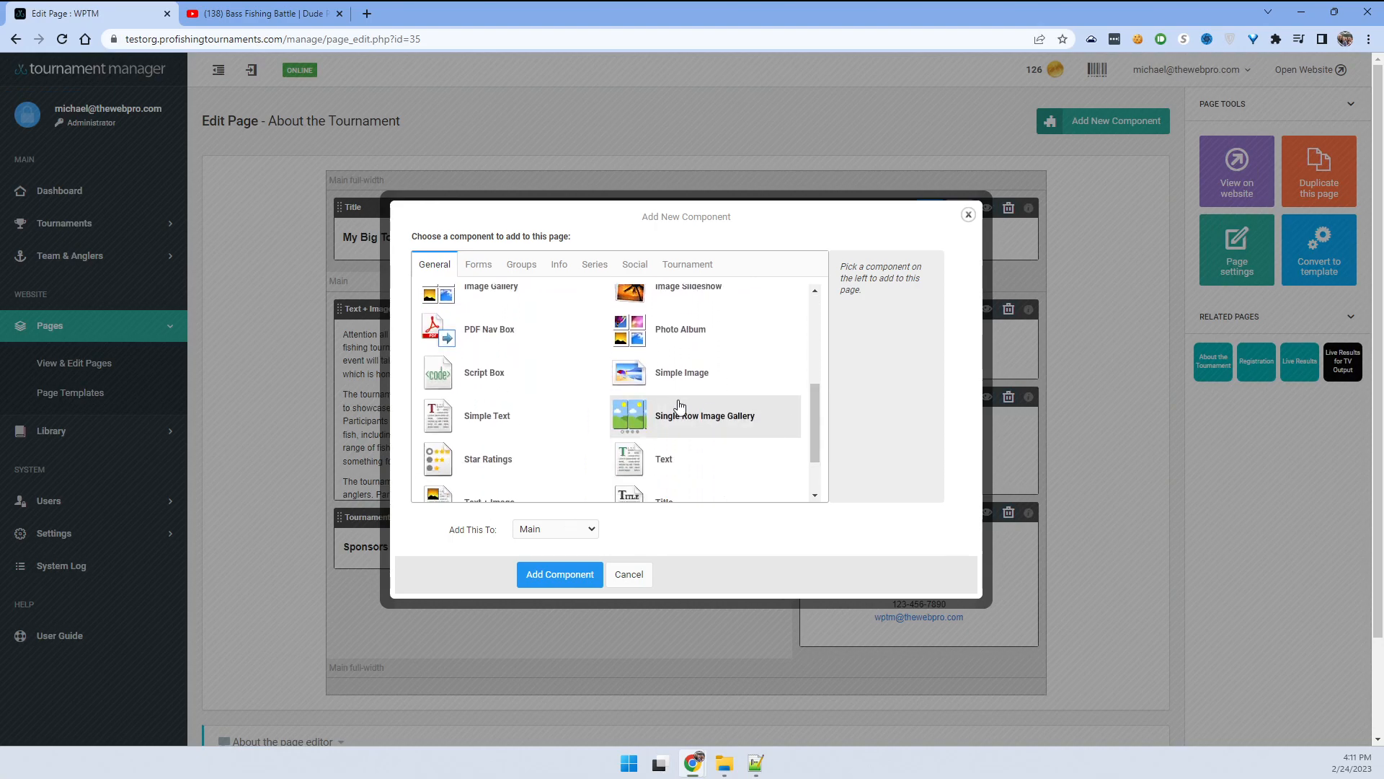
left_click(481, 378)
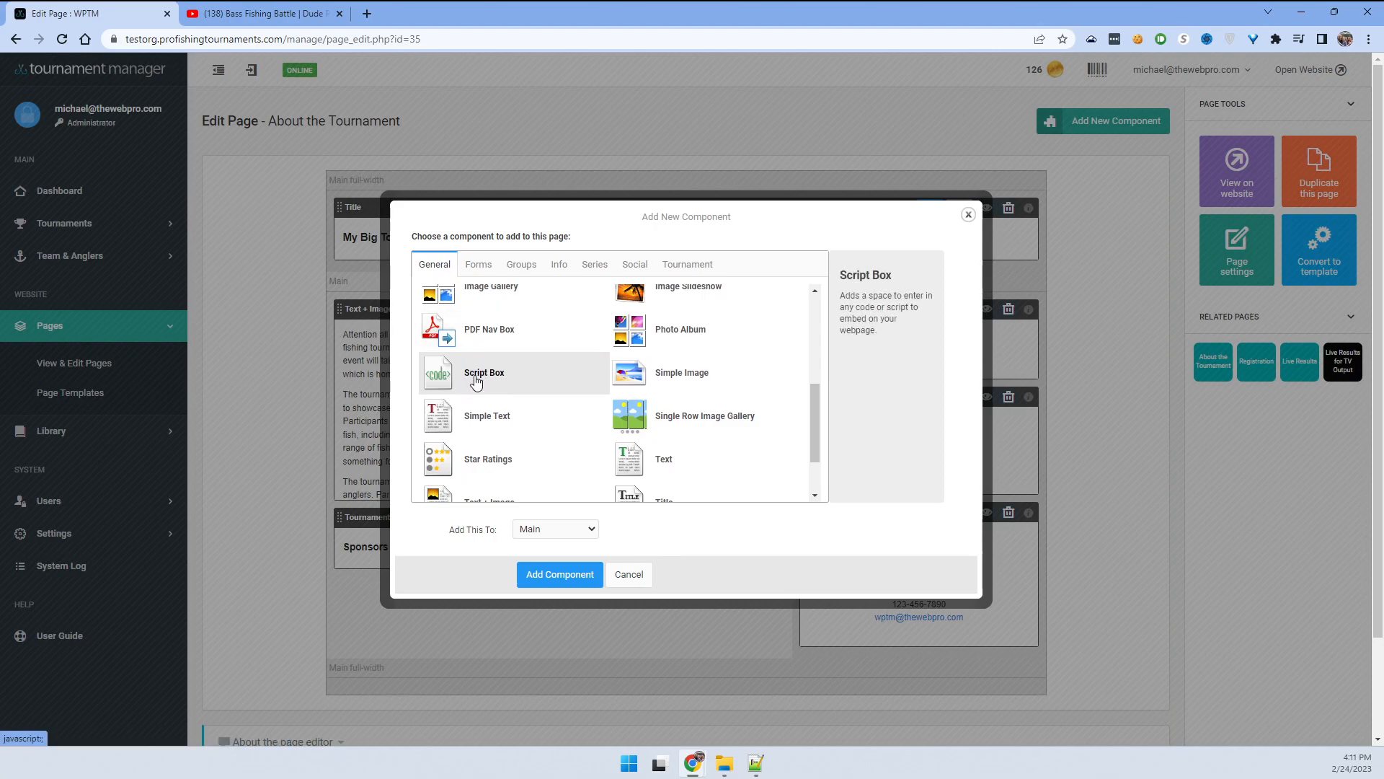
left_click(555, 579)
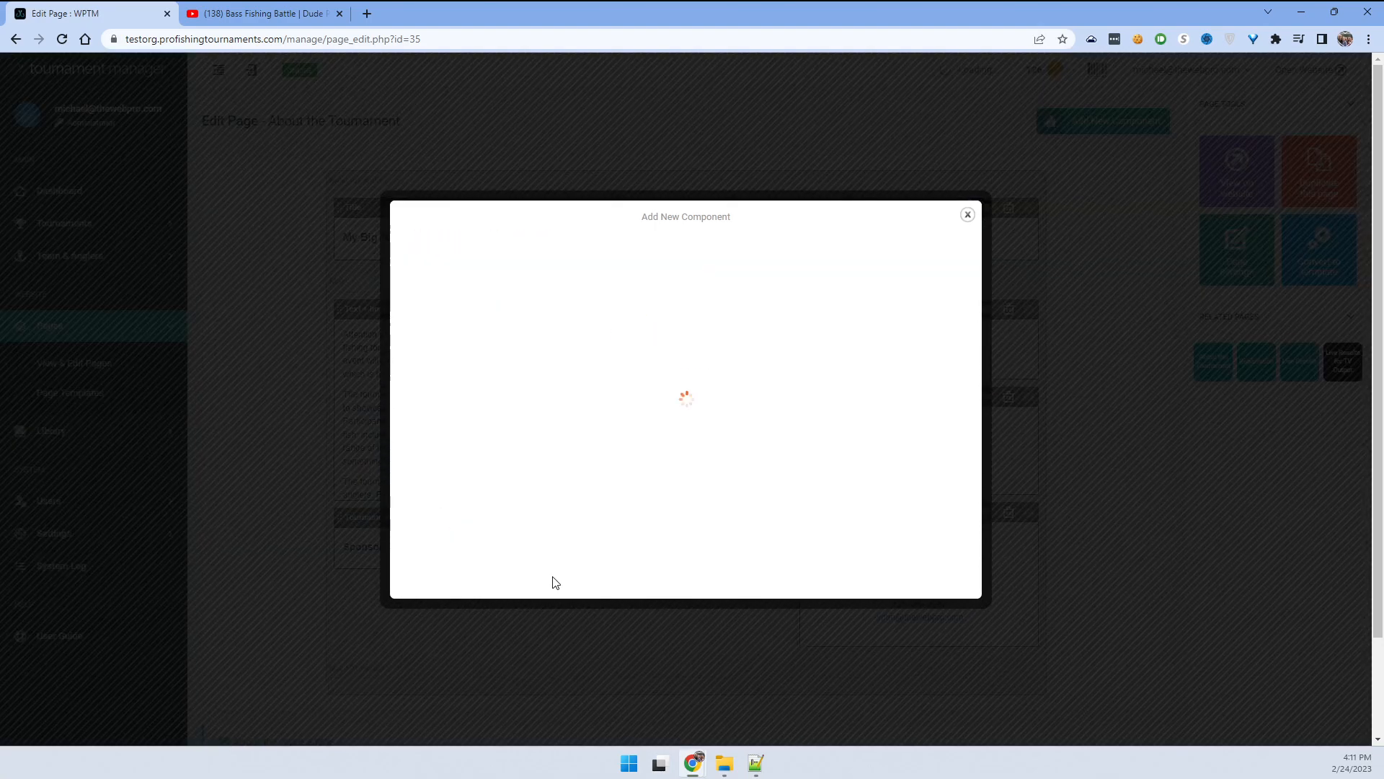
- Paste the video embed code into the Script Box code and set the iframe width to 100%
left_click(563, 295)
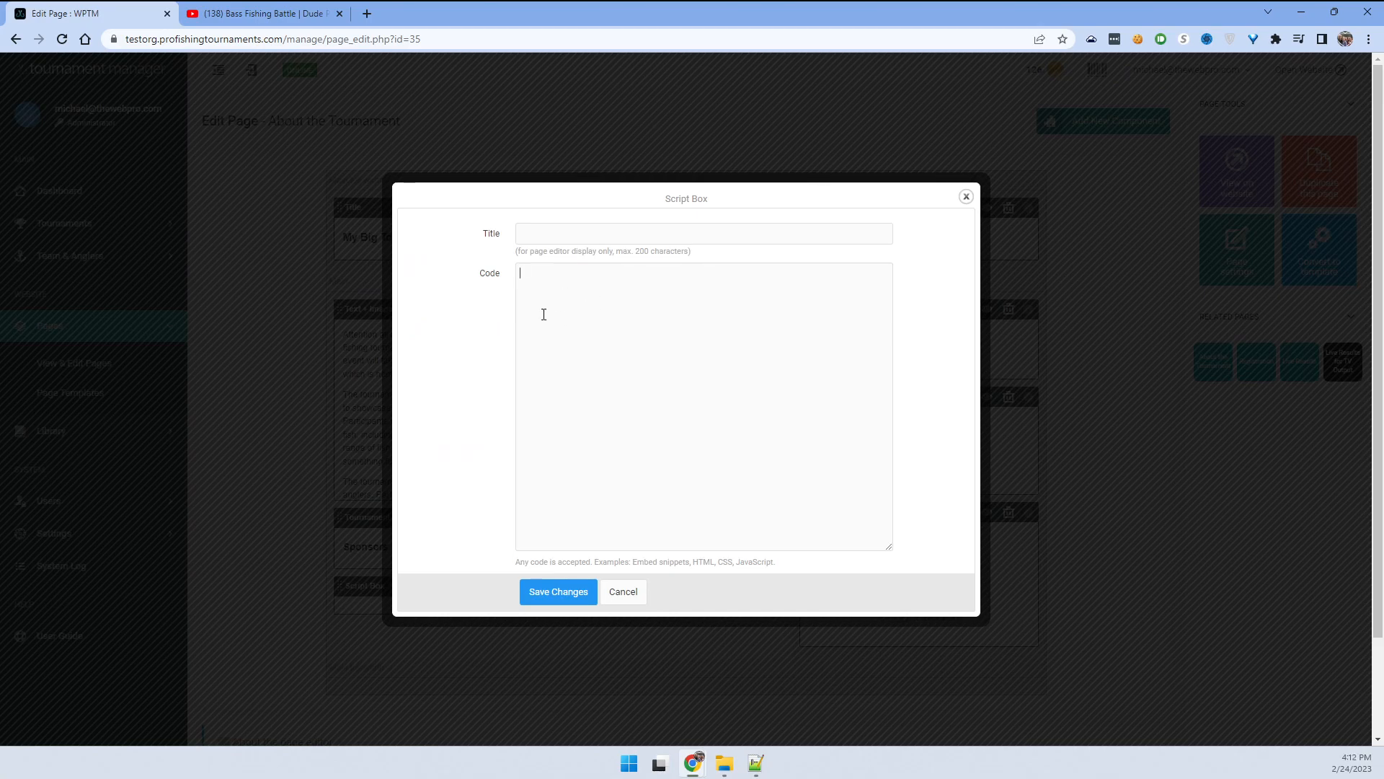
key("ctrl+v")
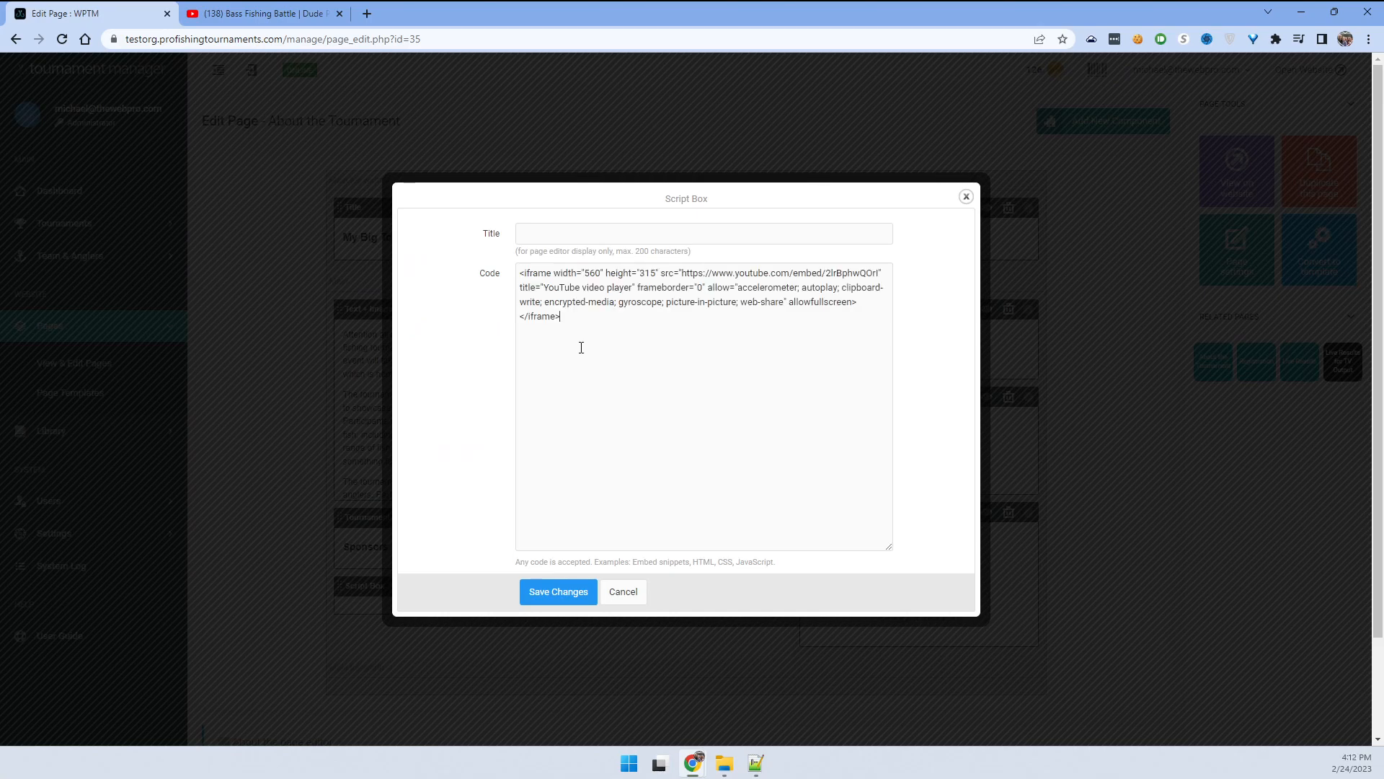
double_click(591, 272)
left_click(586, 308)
type("100")
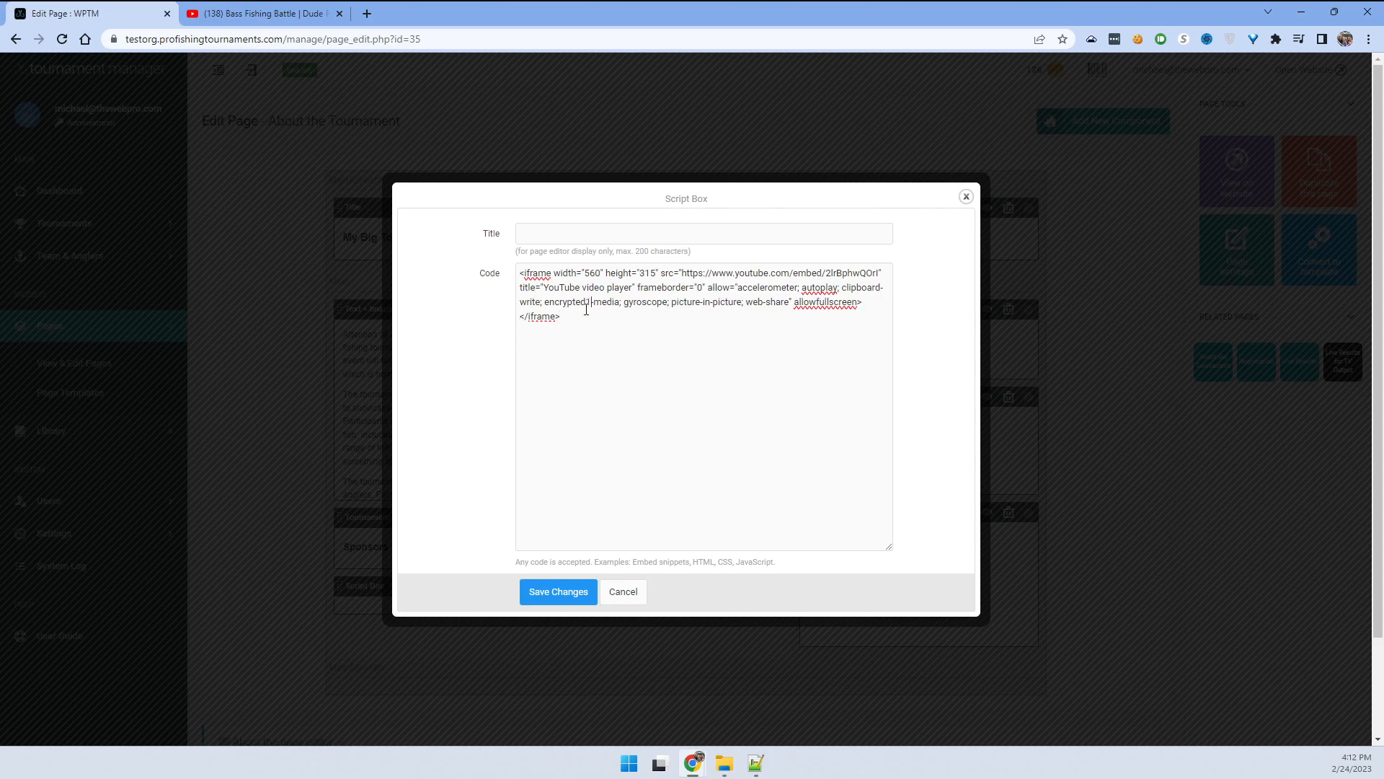
key("BackSpace")
key("BackSpace")
key("BackSpace")
double_click(594, 271)
type("100%")
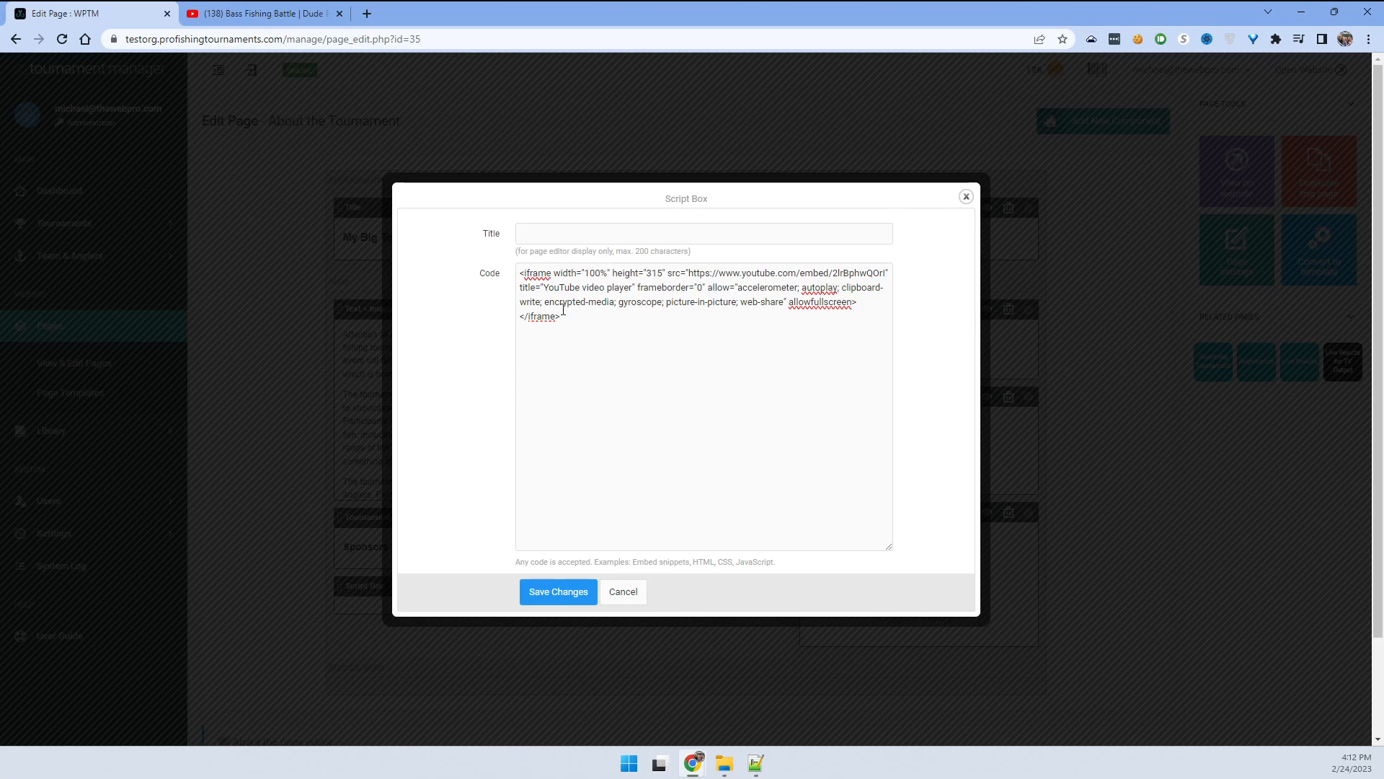
- Title the Script Box "Youtube video", save it and check the embedded video in the page editor
left_click(549, 234)
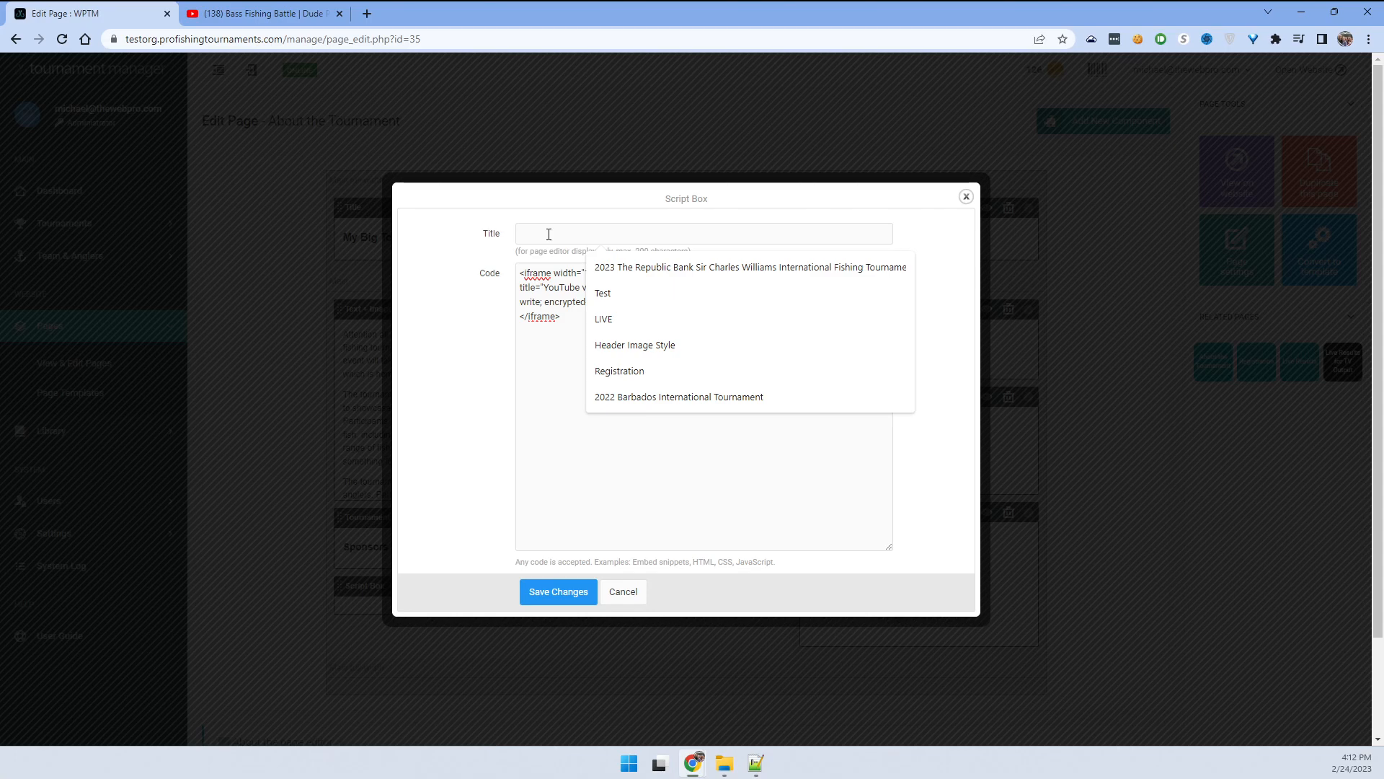
type("Youtube video")
left_click(562, 593)
scroll(306, 505, "down", 2)
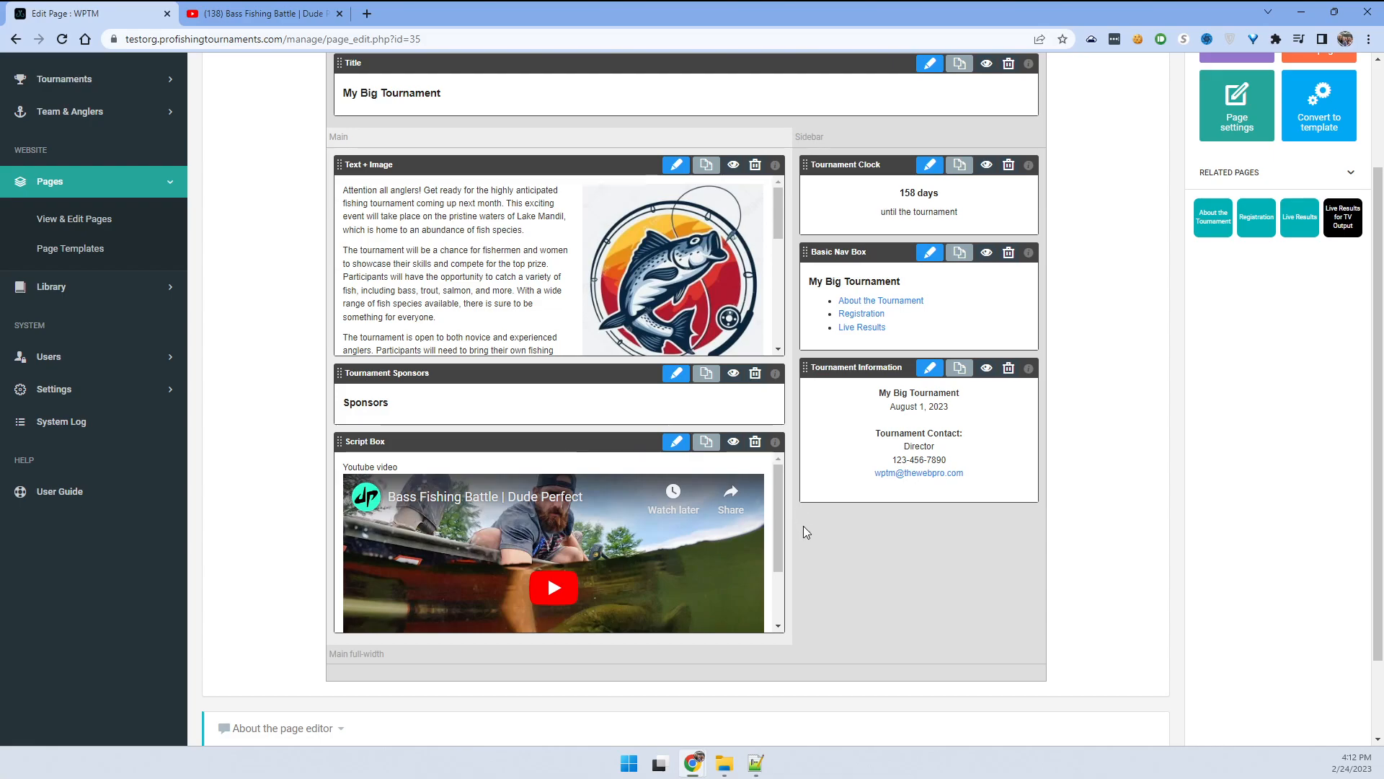
left_click_drag(781, 500, 779, 577)
- Move the Script Box component to the top of the Sidebar column
scroll(779, 571, "up", 1)
scroll(872, 564, "up", 1)
left_click_drag(370, 516, 849, 239)
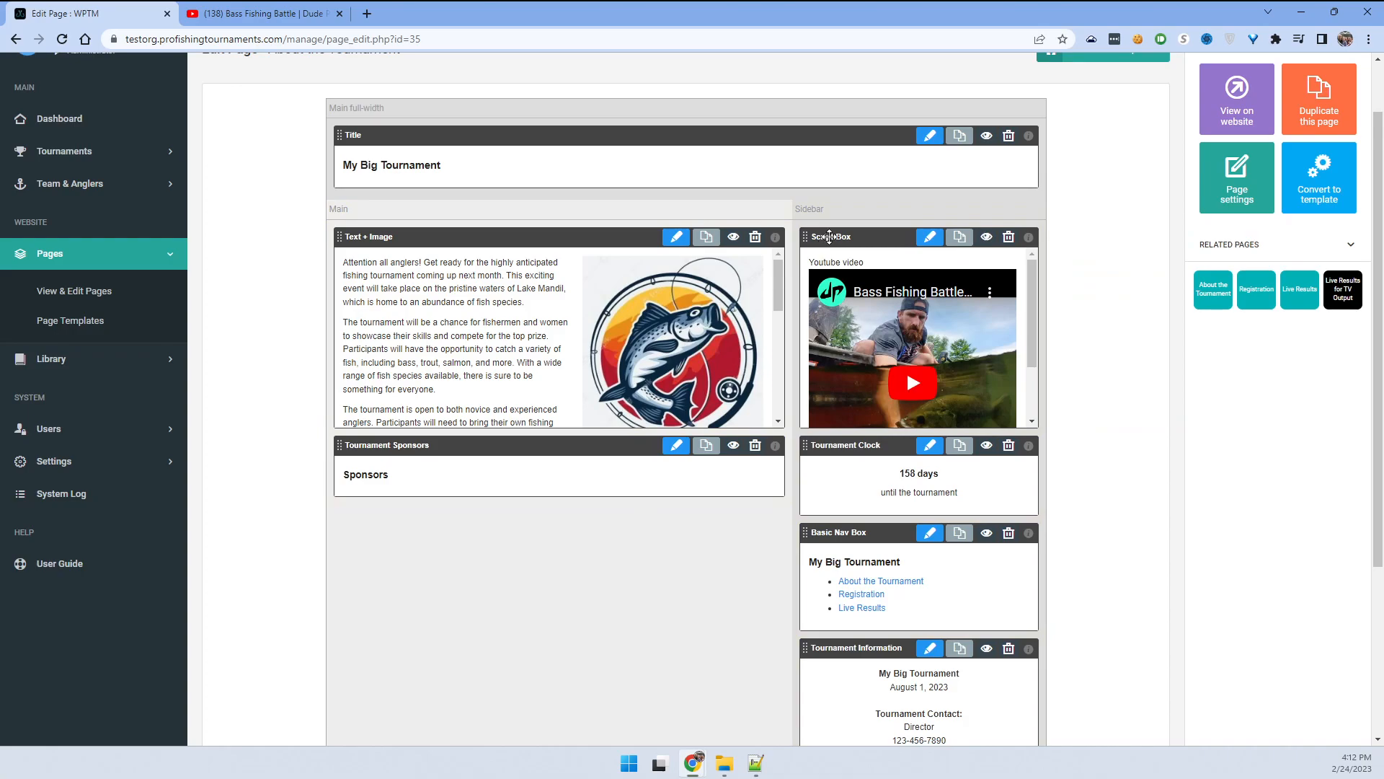
- Move the Script Box component to the top of the Main column, above the Text + Image component
left_click_drag(829, 237, 357, 249)
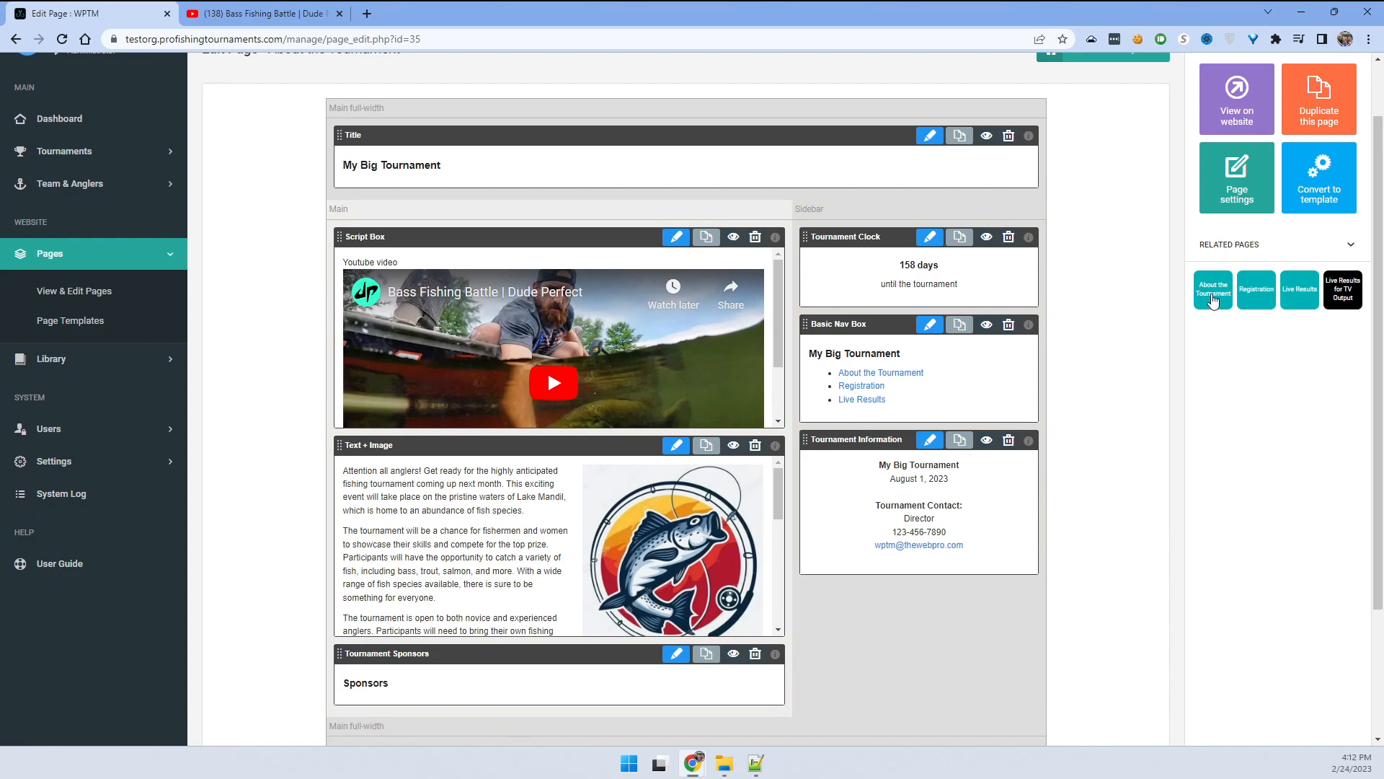
scroll(1110, 335, "up", 1)
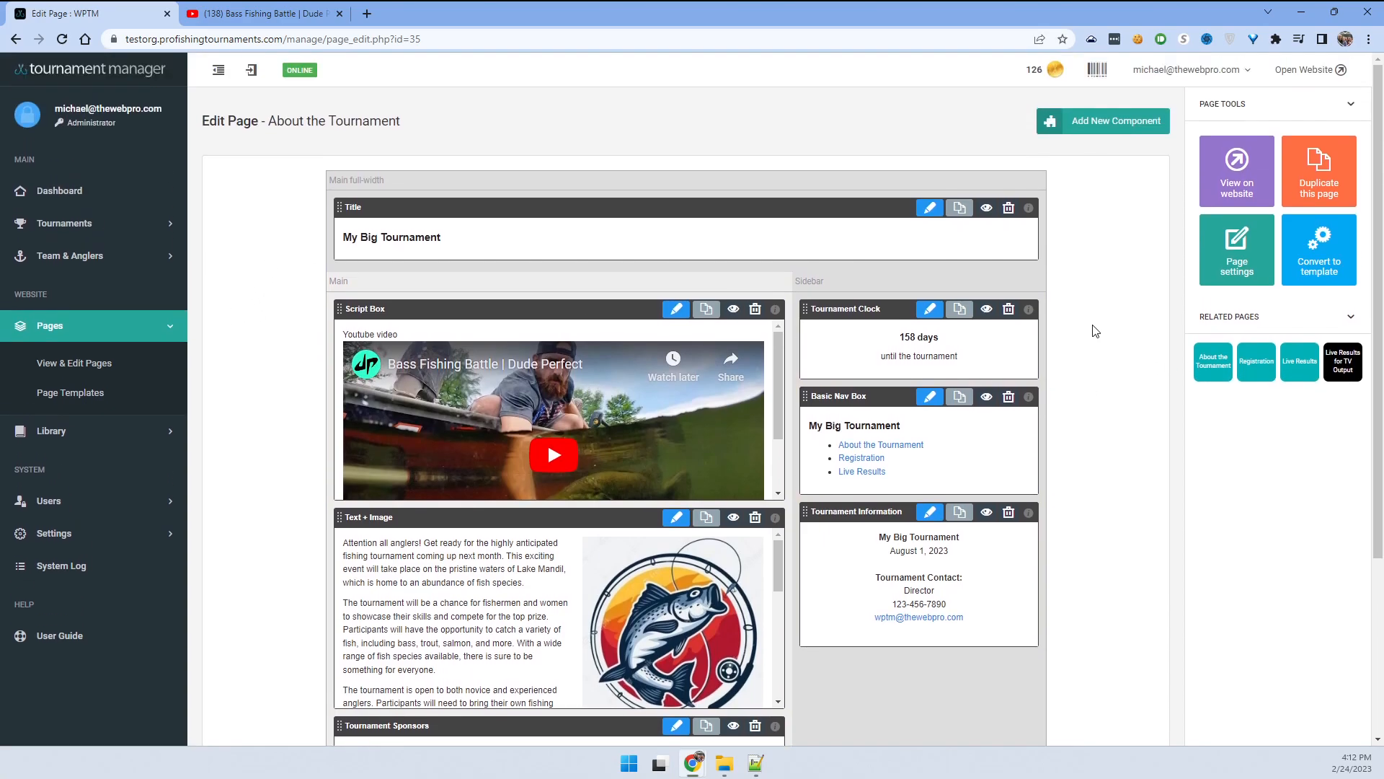
- View the About the Tournament page on the website and test playing and pausing the embedded video
left_click(1238, 173)
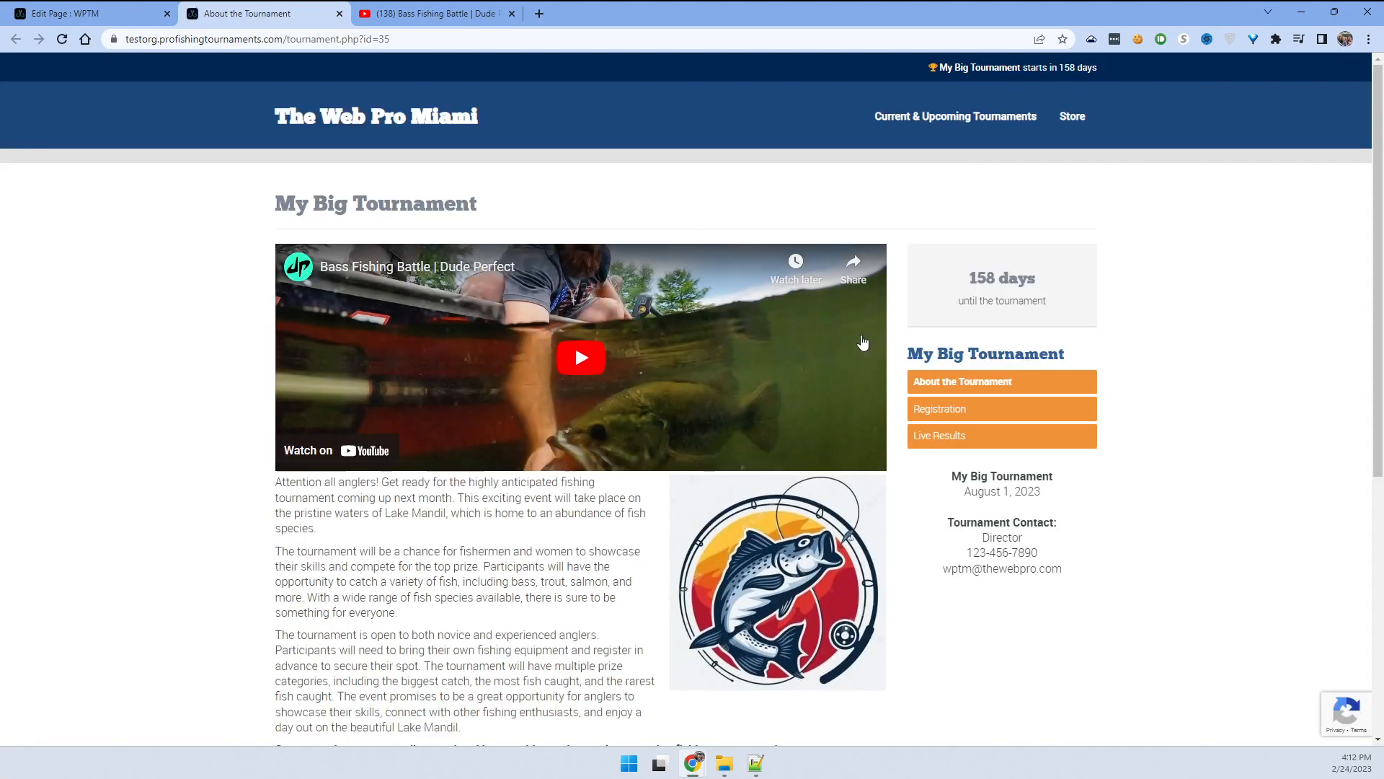
left_click(576, 359)
left_click(617, 364)
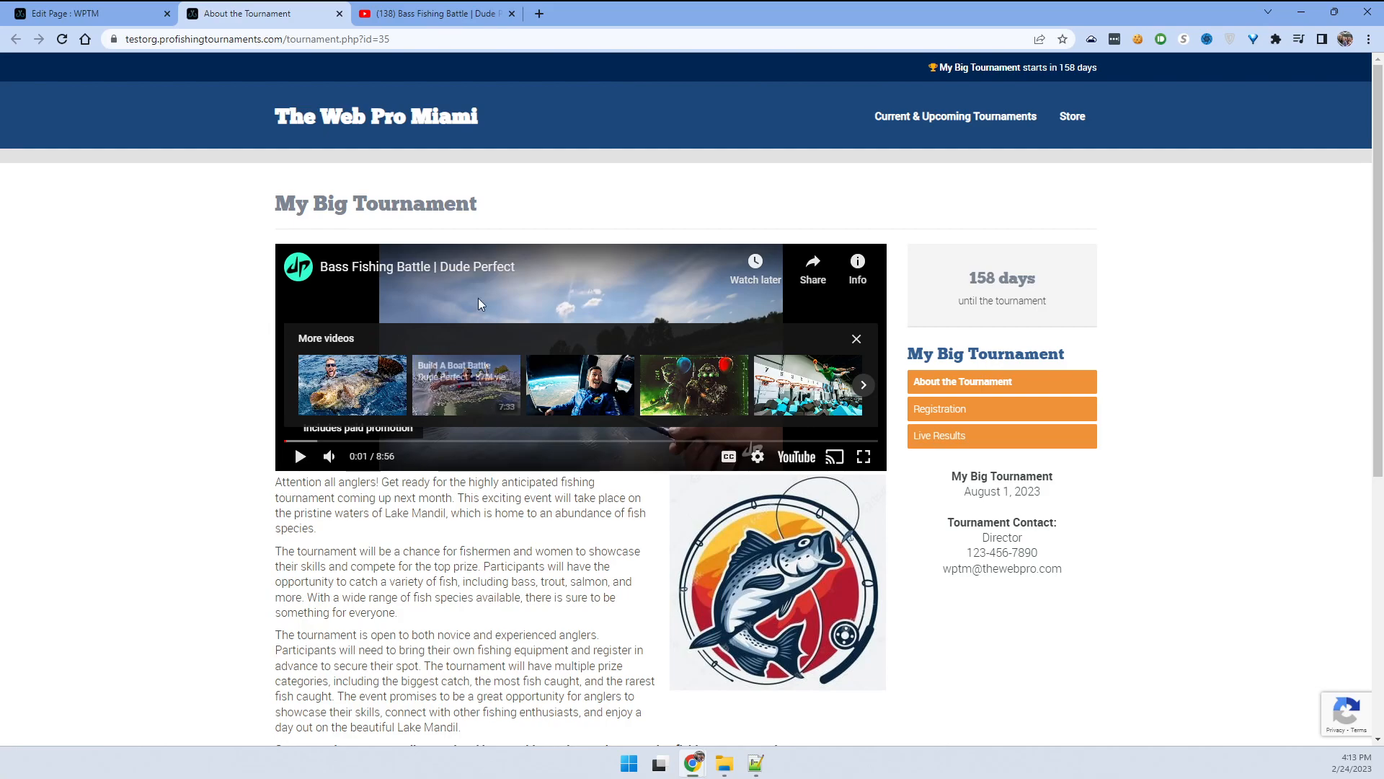
- Return to the page editor, inspect the iframe height value in the Script Box code and close it without saving
left_click(130, 12)
left_click(677, 308)
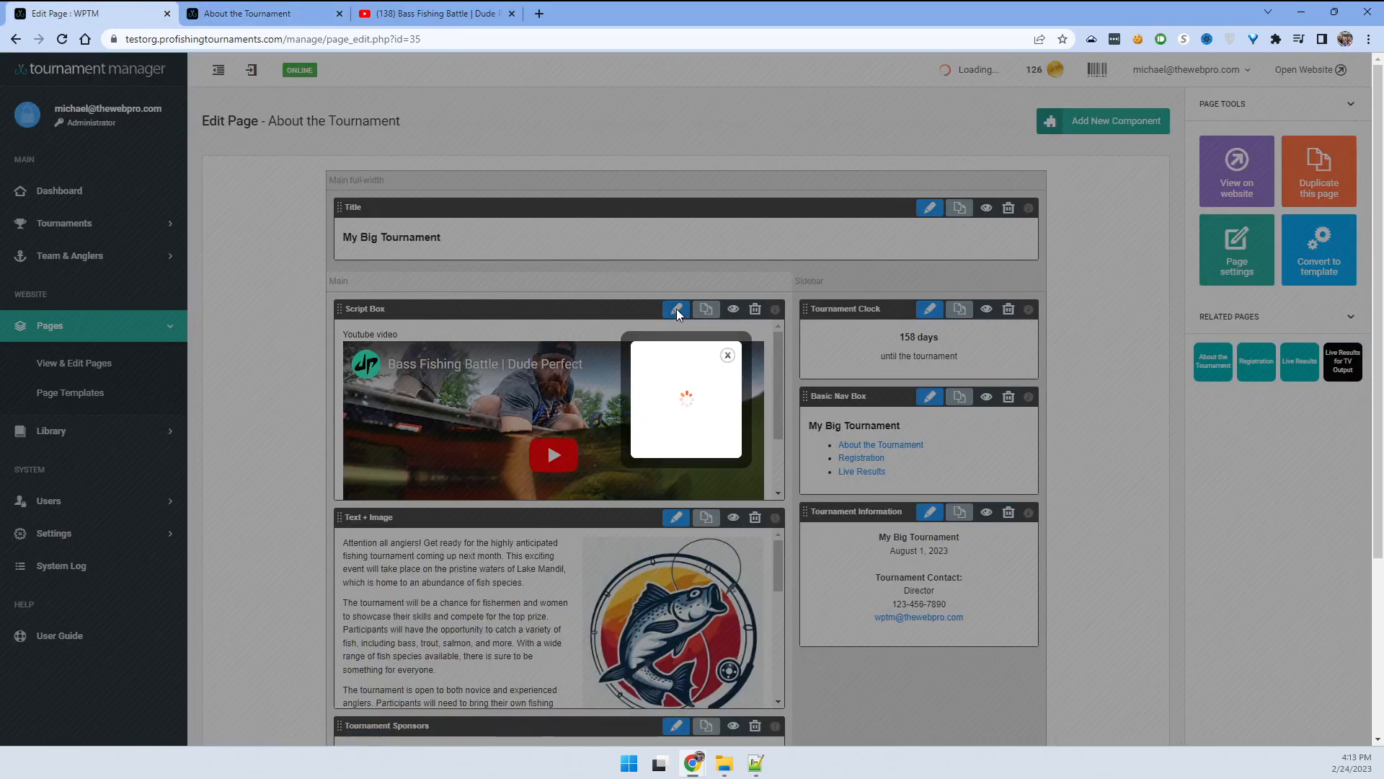
double_click(654, 273)
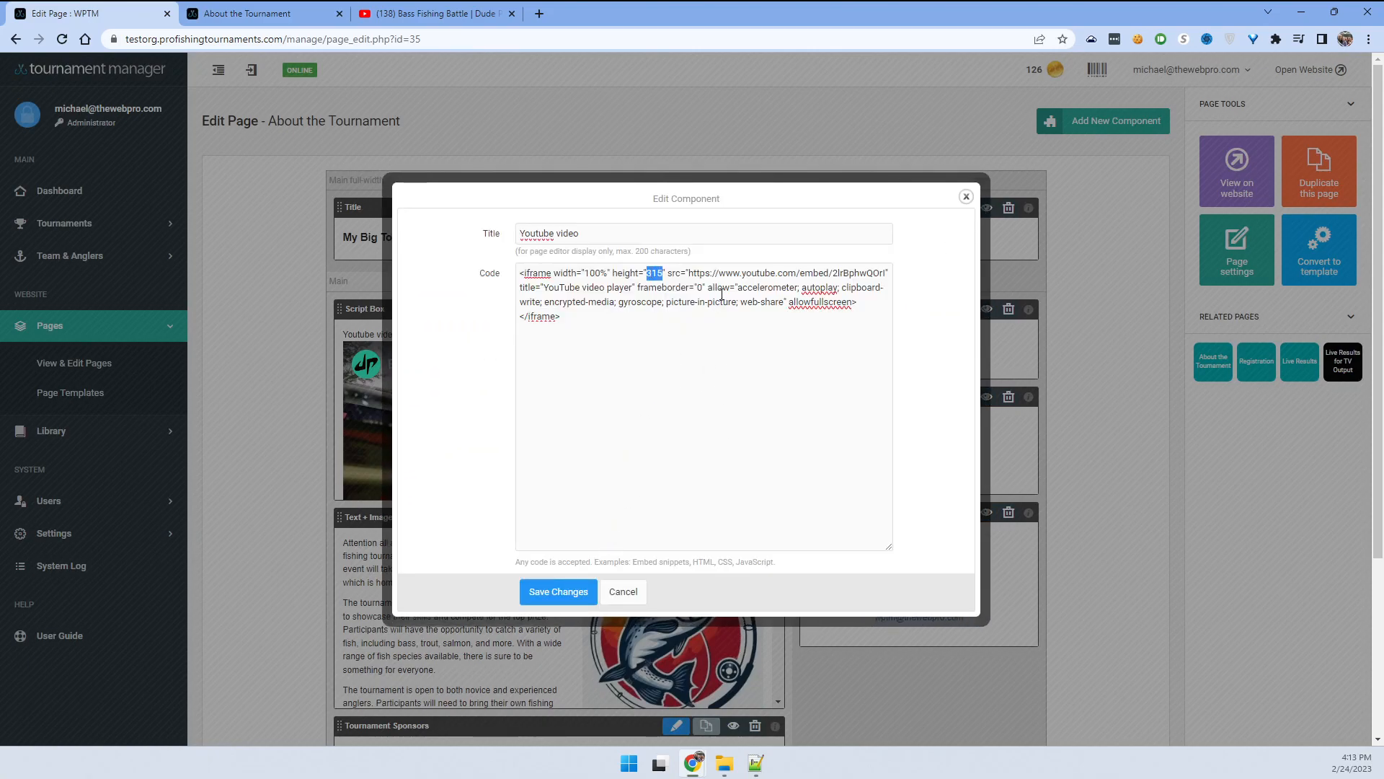
left_click(621, 591)
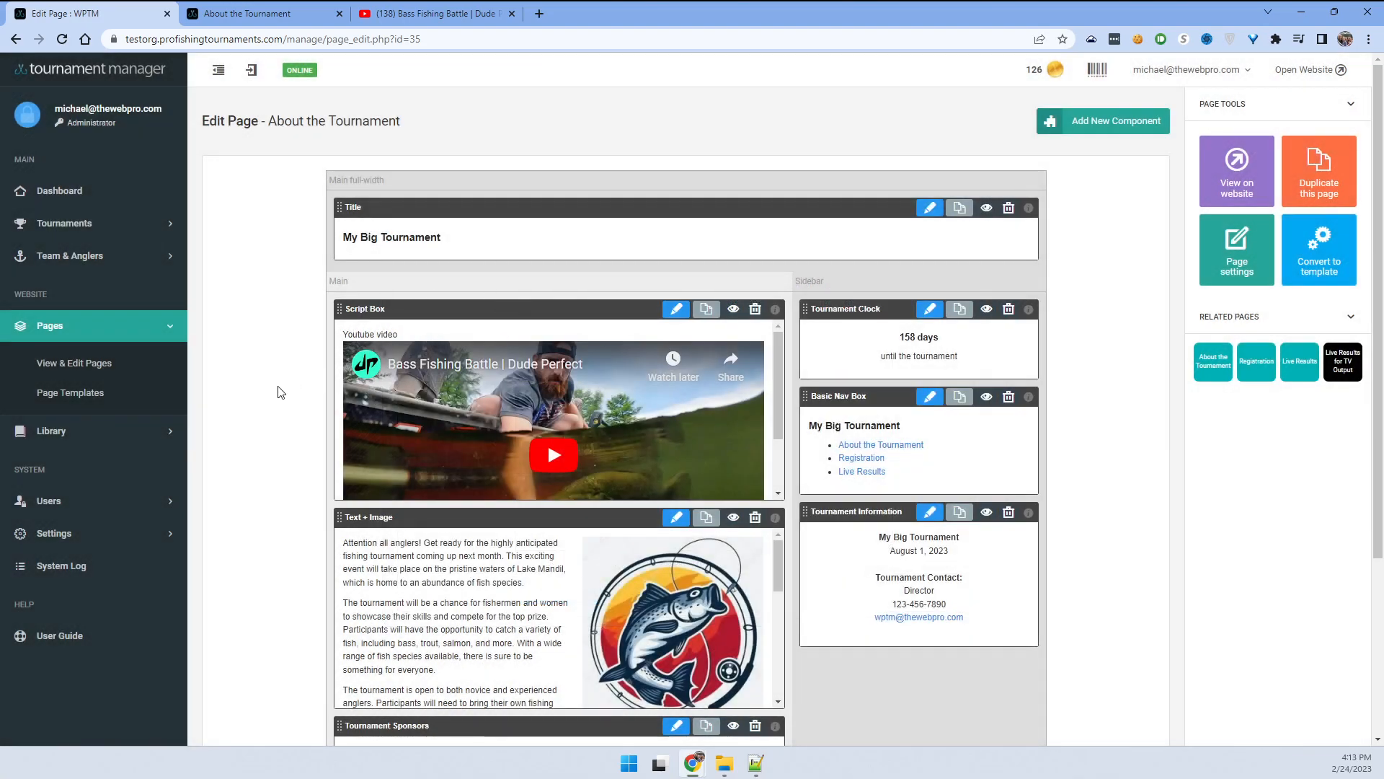